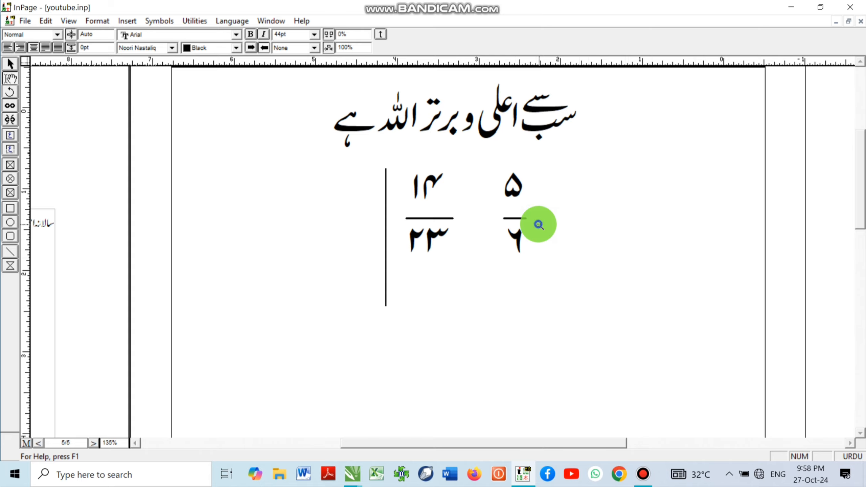
Step: Paste a copy of the large Urdu phrase below the fractions and clear its text, leaving an empty line with the same formatting
right_click(538, 225)
right_click(439, 135)
left_click_drag(471, 200, 477, 149)
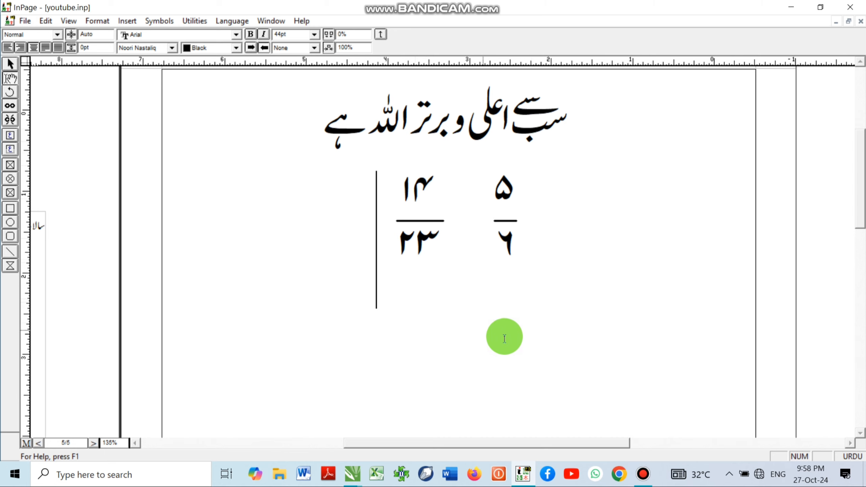
left_click_drag(336, 134, 564, 141)
key("ctrl+c")
left_click(649, 329)
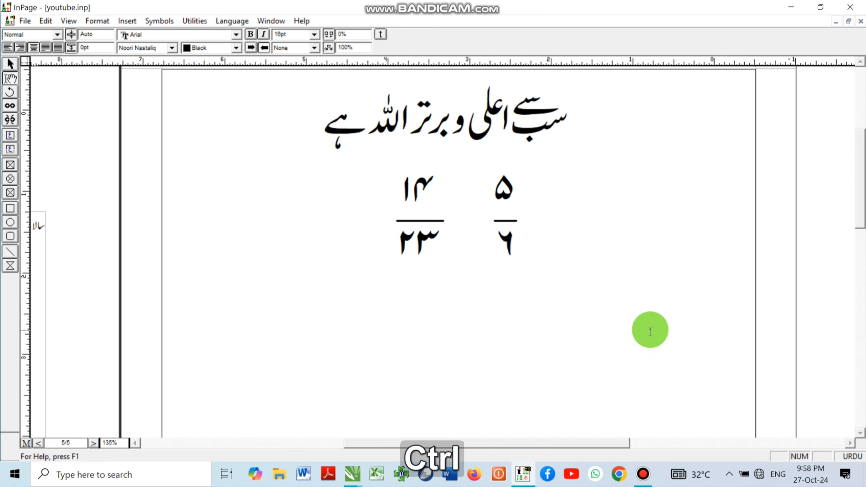
key("ctrl+v")
left_click(660, 366)
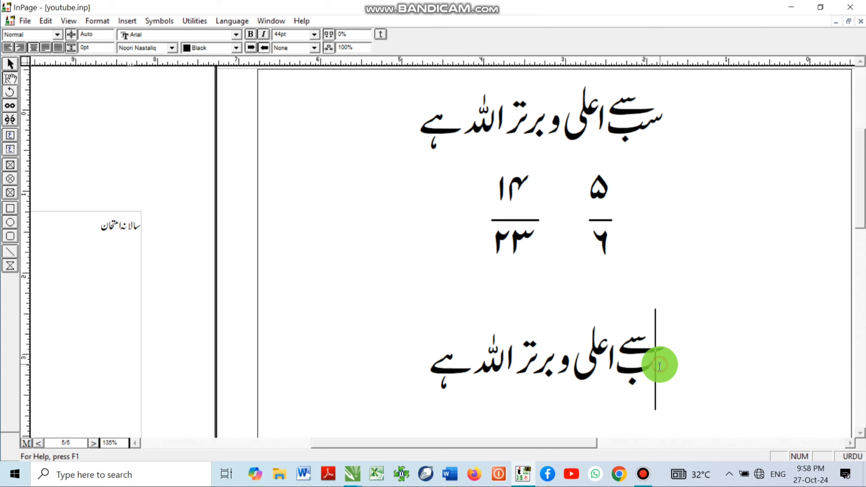
key("shift+End")
key("Delete")
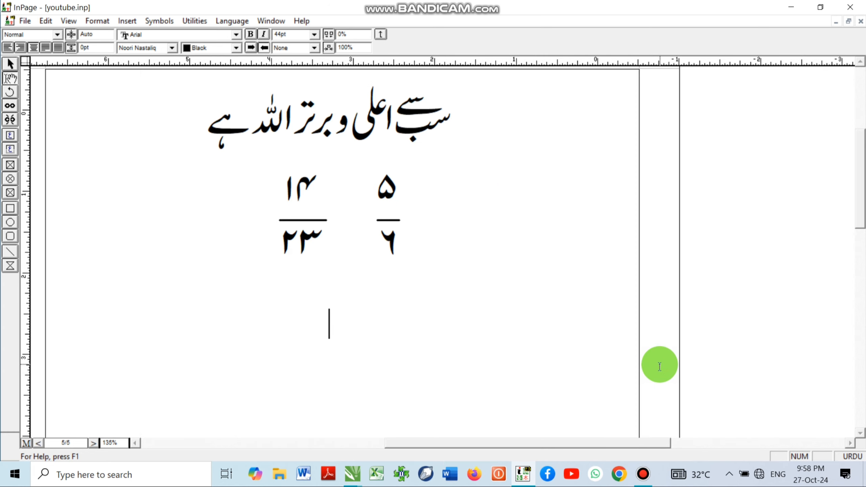
Step: Enter the phrase "سب سے اعلیٰ و برتر اللہ ہے" on the empty line below the fractions
type("سب سے اعلی")
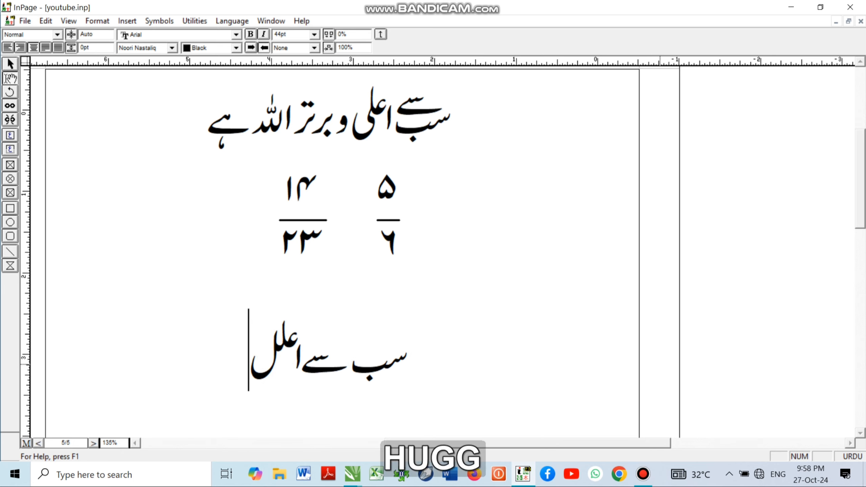
type("ٰ و بر")
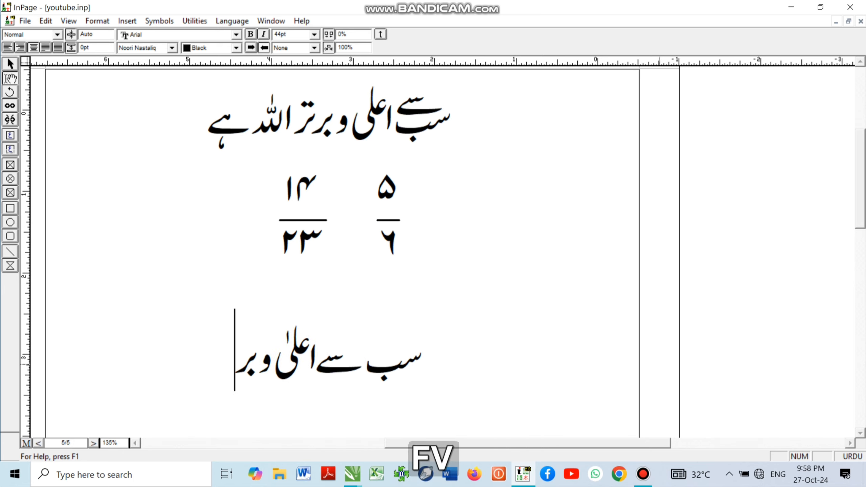
type("تر اللہ ہے")
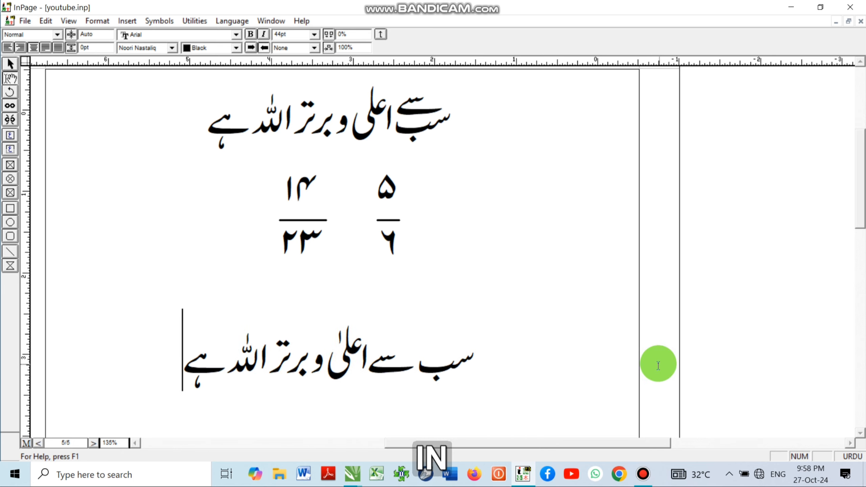
Step: Raise the word "سے" in the new phrase well above the baseline of the surrounding words
left_click_drag(401, 314, 433, 232)
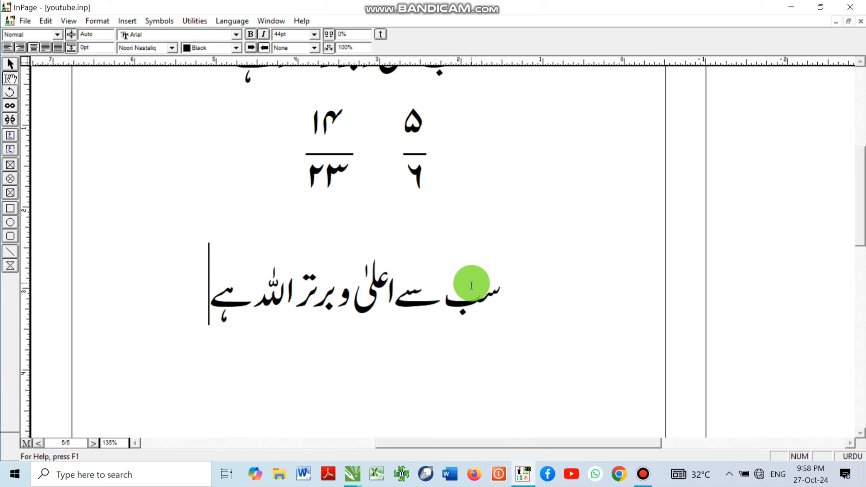
left_click(403, 305)
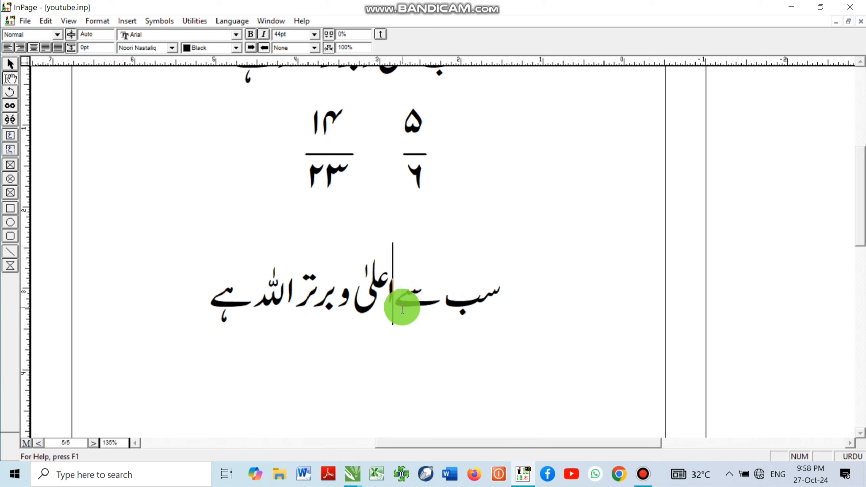
key("shift+Right")
key("shift+Right")
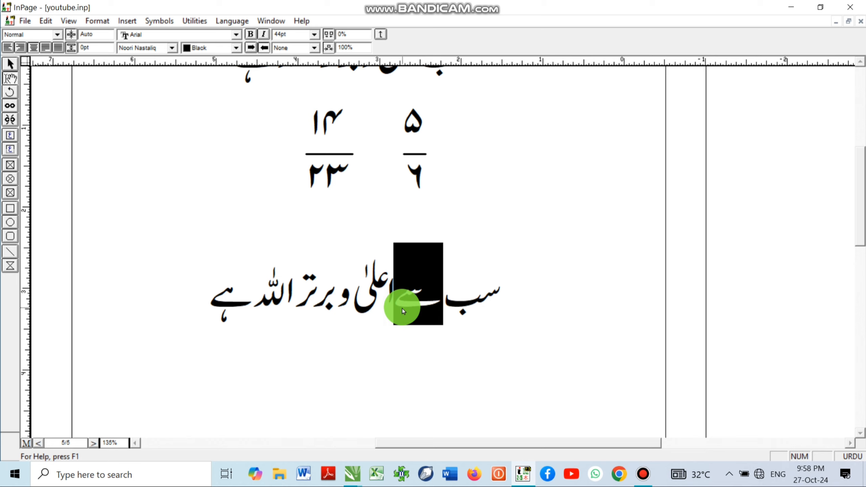
key("ctrl")
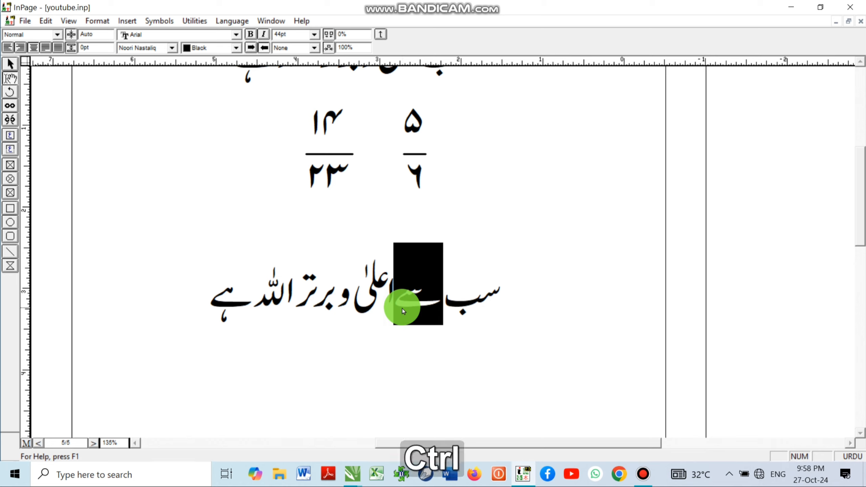
key("ctrl+F7")
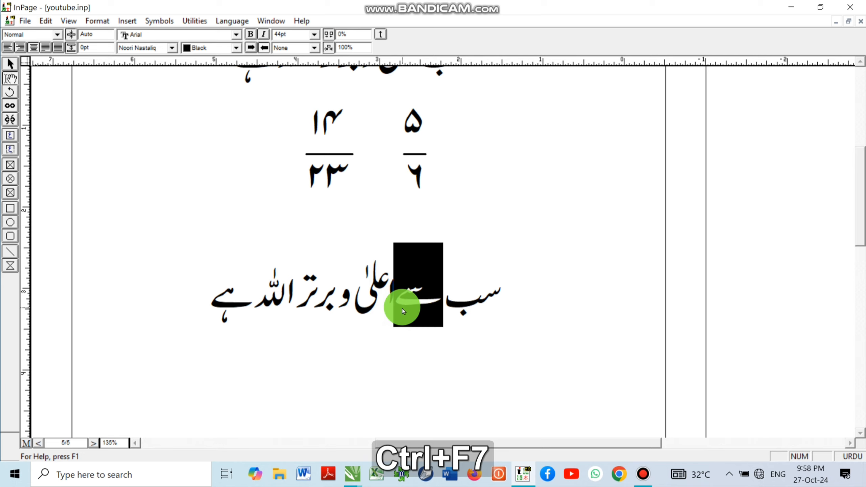
key("ctrl+F7")
key("ctrl+F7")
key("ctrl+F7")
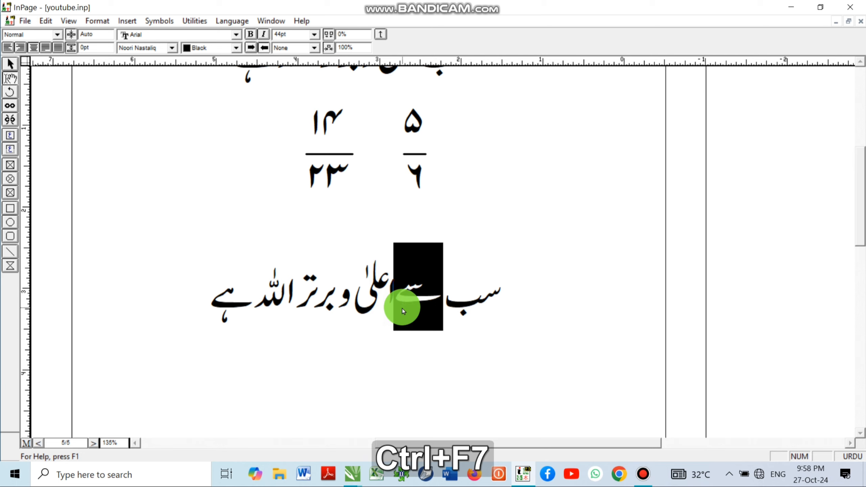
key("ctrl+F7")
key("ctrl+F7")
key("ctrl+F7")
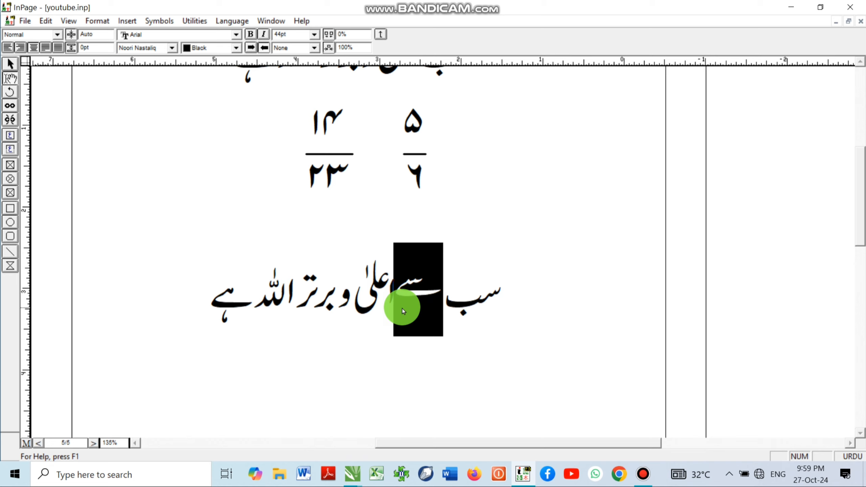
key("ctrl+F7")
key("ctrl+F7")
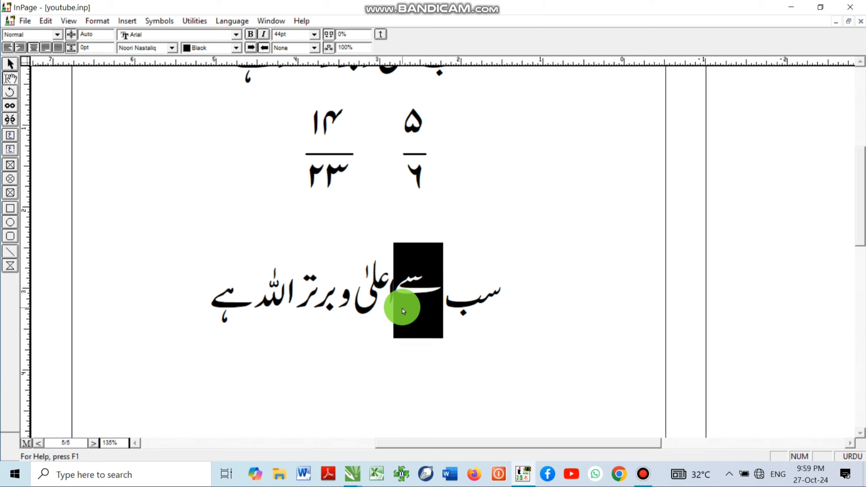
key("ctrl+F7")
key("ctrl+F7")
key("ctrl+F7")
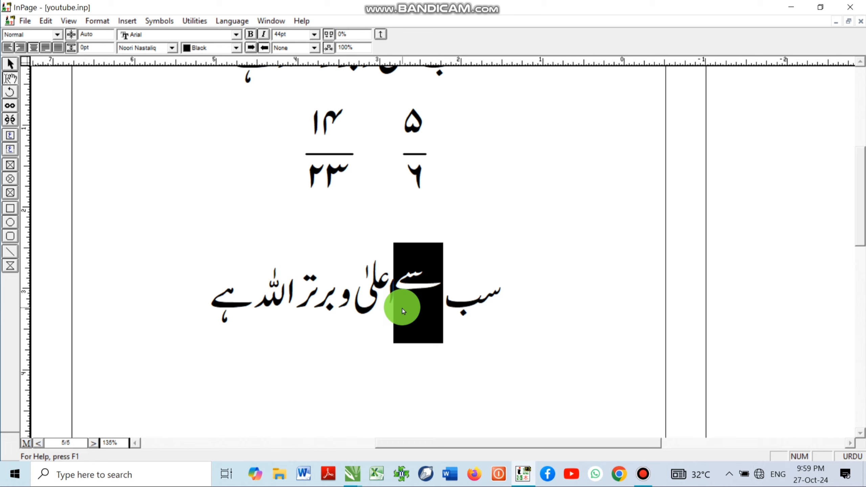
key("ctrl+F7")
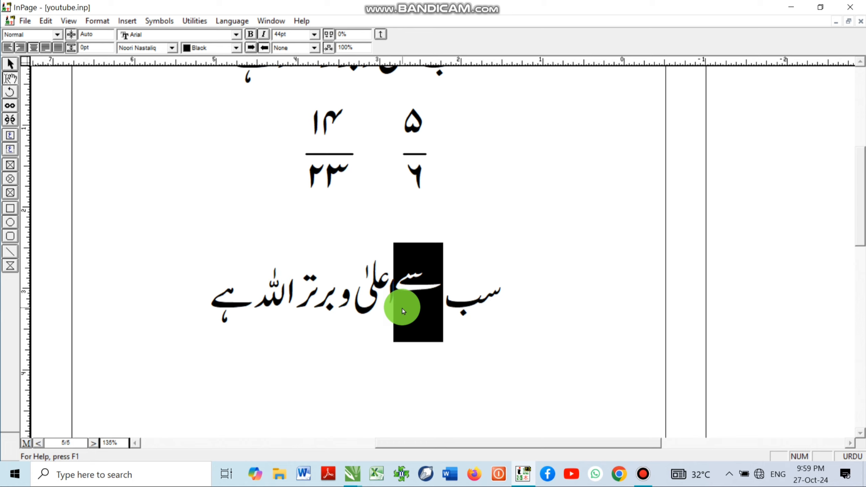
Step: Tighten the character spacing of the raised word "سے" to -102% so it sits on top of "سب"
key("ctrl+F6")
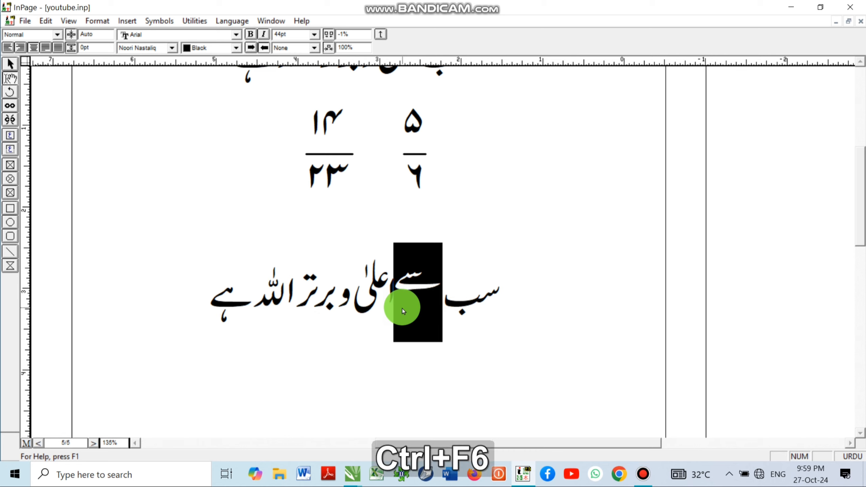
key("ctrl+F6")
key("ctrl+F6")
key("ctrl+F6")
key("ctrl+F6")
key("ctrl+F6")
key("ctrl+F6")
key("ctrl+F6")
key("ctrl+F6")
key("ctrl+F6")
key("ctrl+F6")
key("ctrl+F6")
key("ctrl+F6")
key("ctrl+F6")
key("ctrl+F6")
key("ctrl+F6")
key("ctrl+F6")
key("ctrl+F6")
key("ctrl+F6")
key("ctrl+F6")
key("ctrl+F6")
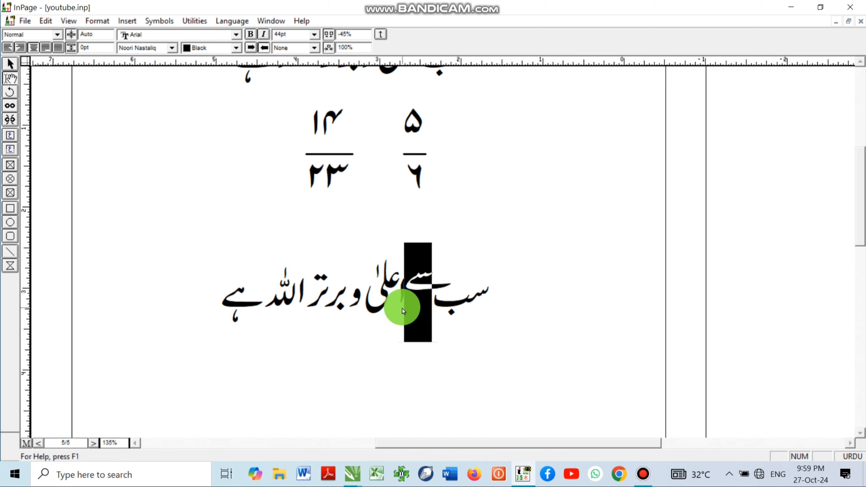
key("ctrl+F6")
key("ctrl+F6")
key("ctrl+F6")
key("ctrl+F6")
key("ctrl+F6")
key("ctrl+F6")
key("ctrl+F6")
key("ctrl+F6")
key("ctrl+F6")
key("ctrl+F6")
key("ctrl+F6")
key("ctrl+F6")
key("ctrl+F6")
key("ctrl+F6")
key("ctrl+F6")
key("ctrl+F6")
key("ctrl+F6")
key("ctrl+F6")
key("ctrl+F6")
key("ctrl+F6")
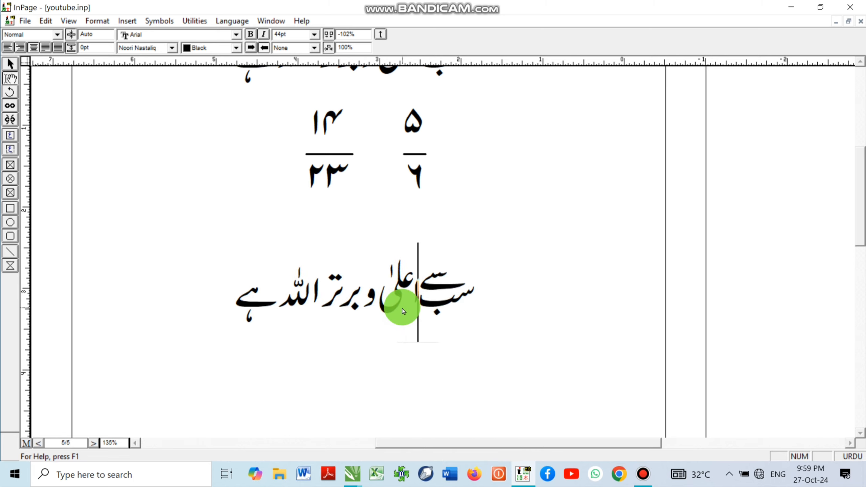
key("Left")
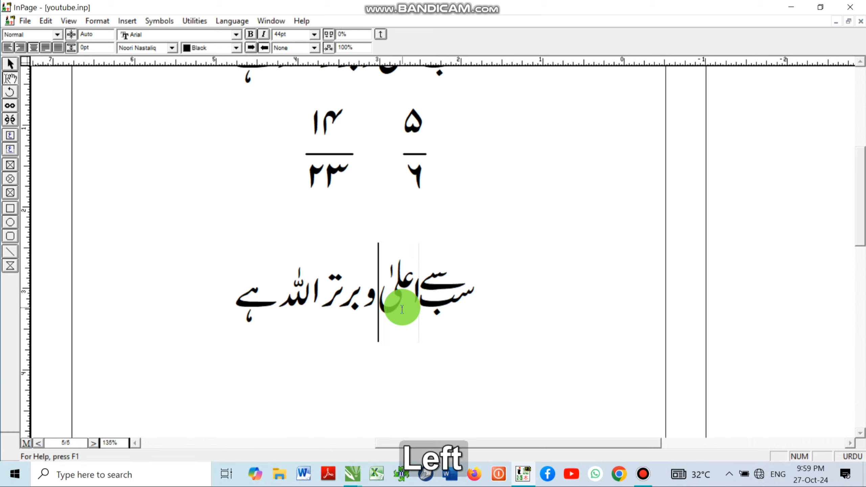
Step: Save the document and widen the character spacing of the first letter of "اعلیٰ" to 5%
key("Right")
key("Right")
key("shift+Left")
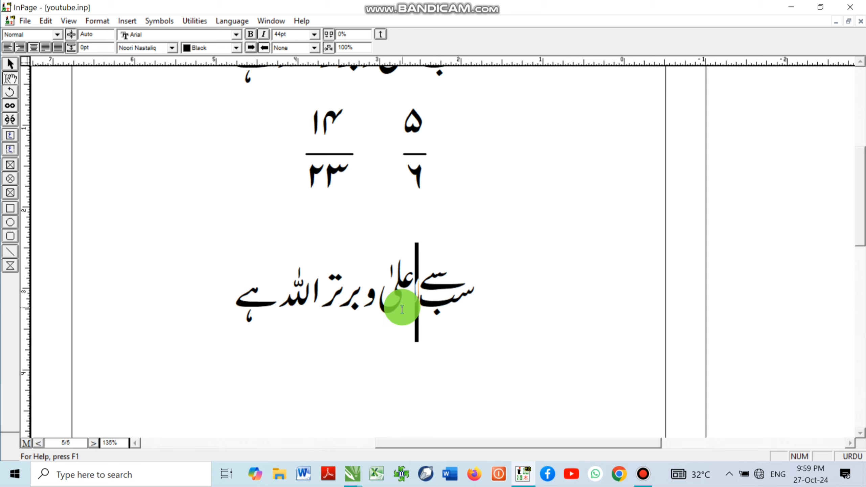
key("ctrl")
key("ctrl+s")
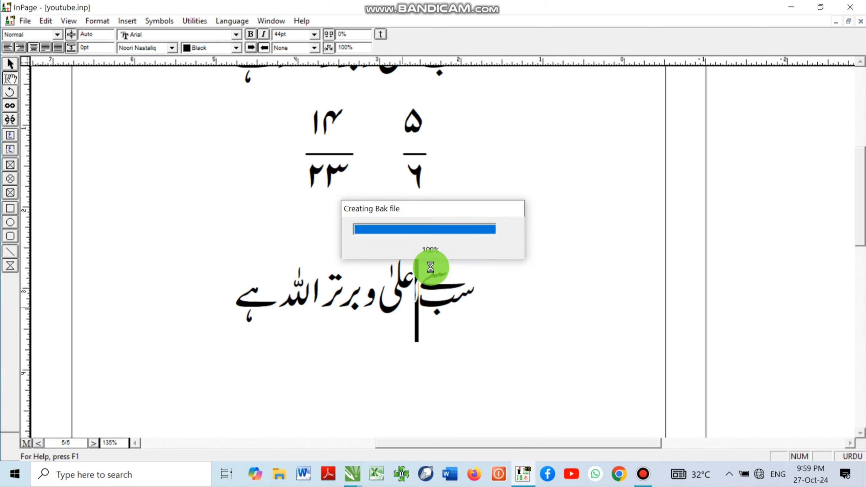
key("ctrl+F5")
key("ctrl+F5")
key("ctrl+F5")
key("ctrl+F5")
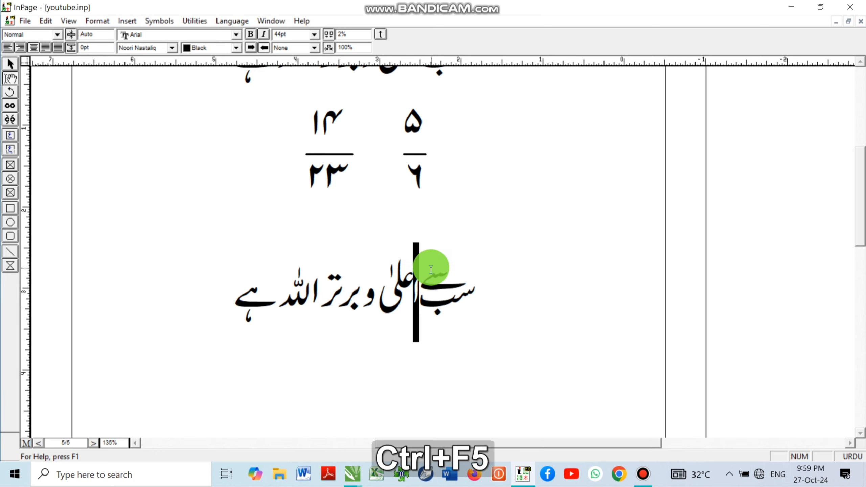
key("ctrl+F5")
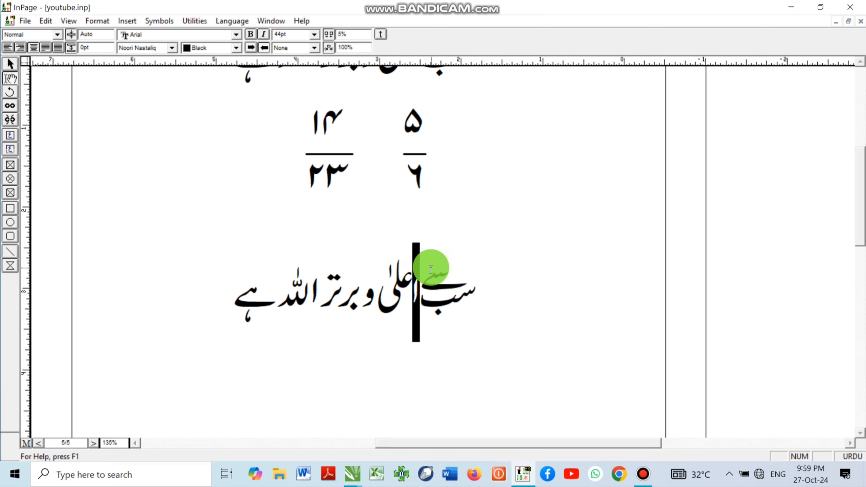
key("Left")
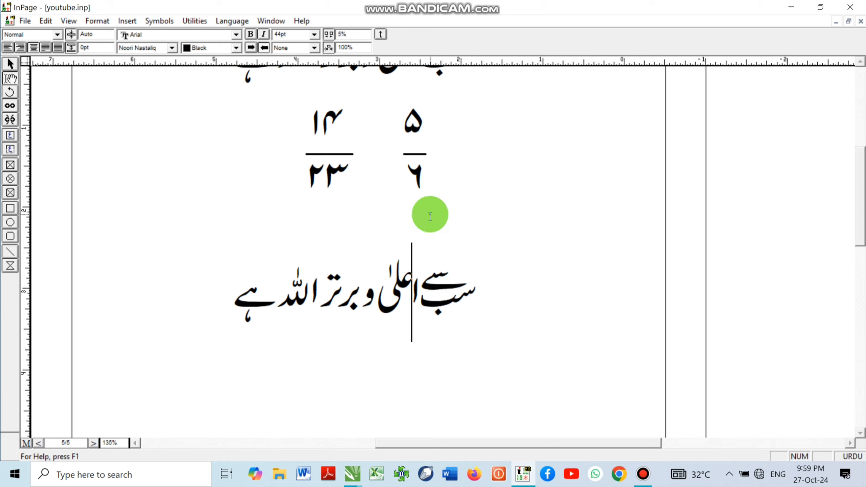
Step: Enter the number ۷۱۲ on a new line below the adjusted phrase
left_click_drag(537, 310, 562, 269, "ctrl")
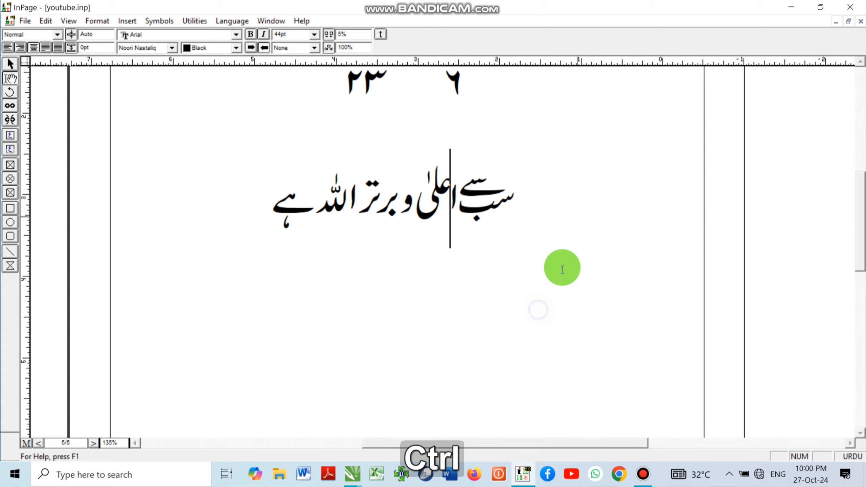
left_click(555, 277)
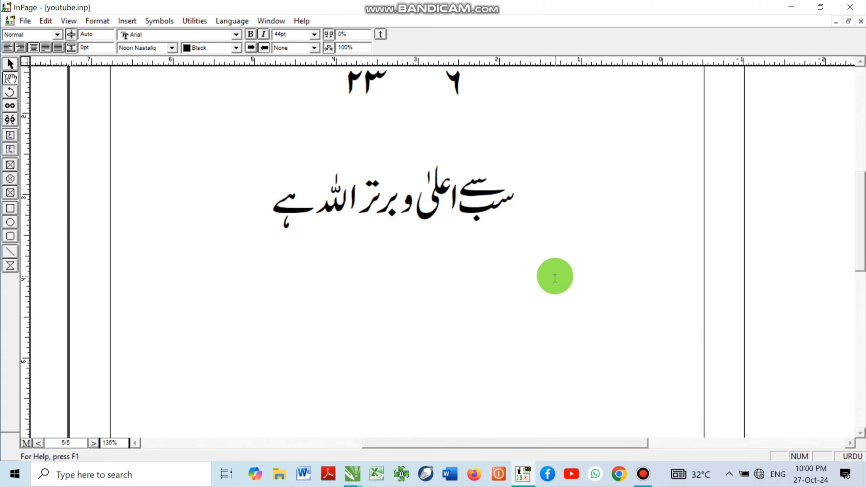
key("End")
key("Return")
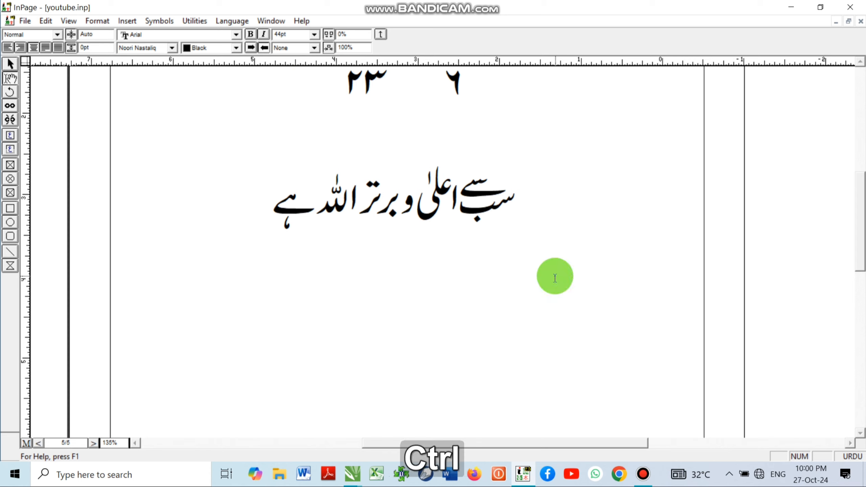
key("ctrl+alt+r")
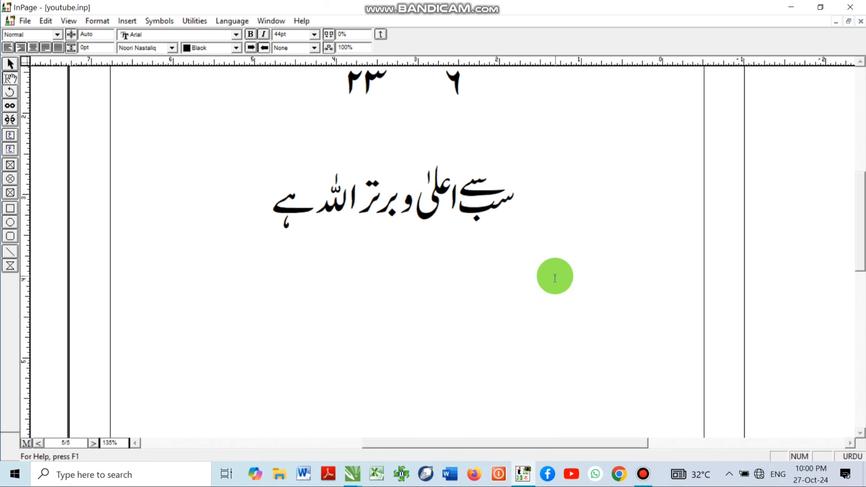
type("2")
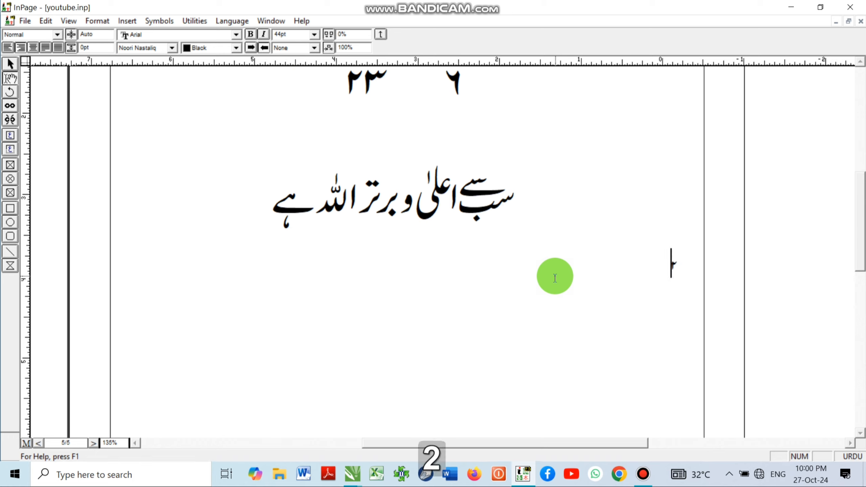
type("17")
Step: Enlarge the number below the phrase to 26 pt
key("ctrl+a")
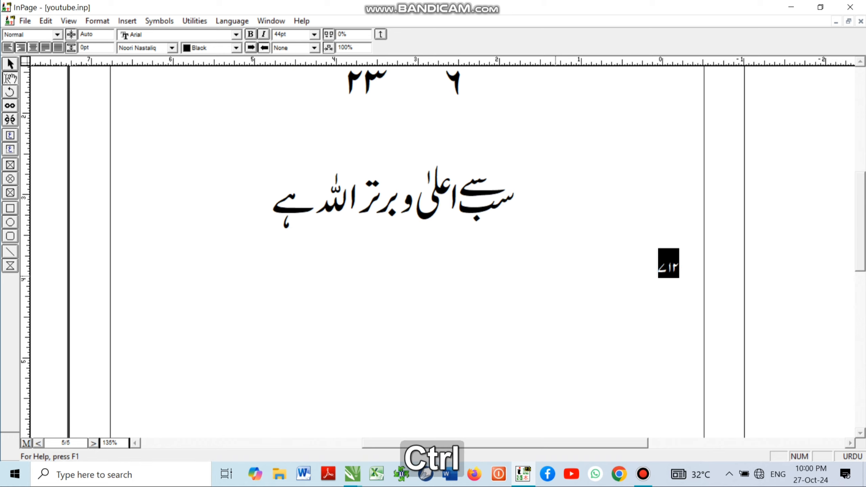
key("ctrl+F10")
key("ctrl+F10")
key("ctrl+F10")
key("ctrl+F10")
key("ctrl+F10")
key("ctrl+F10")
key("Left")
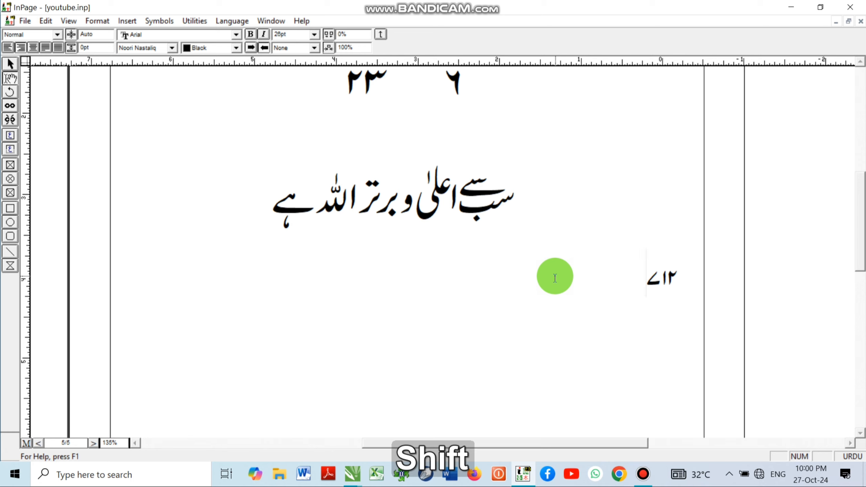
Step: Add "/روپئے" after the number, correcting the ending of the word
type("/رو")
type("پے")
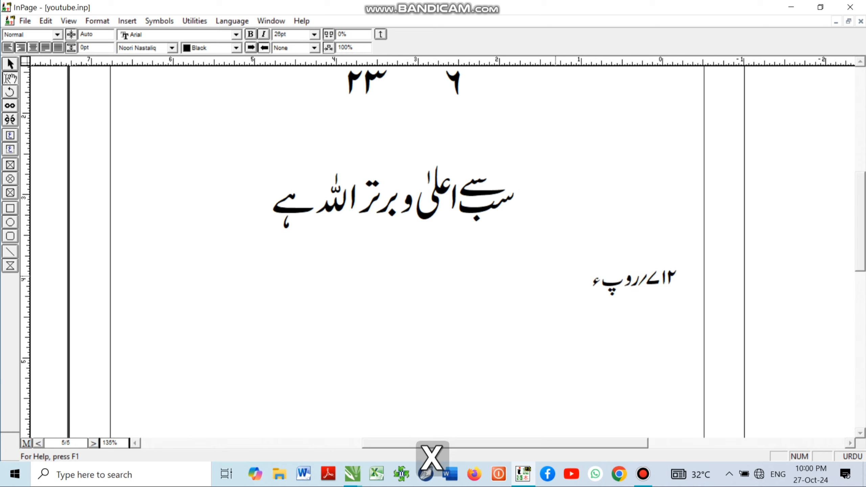
key("BackSpace")
type("ے ")
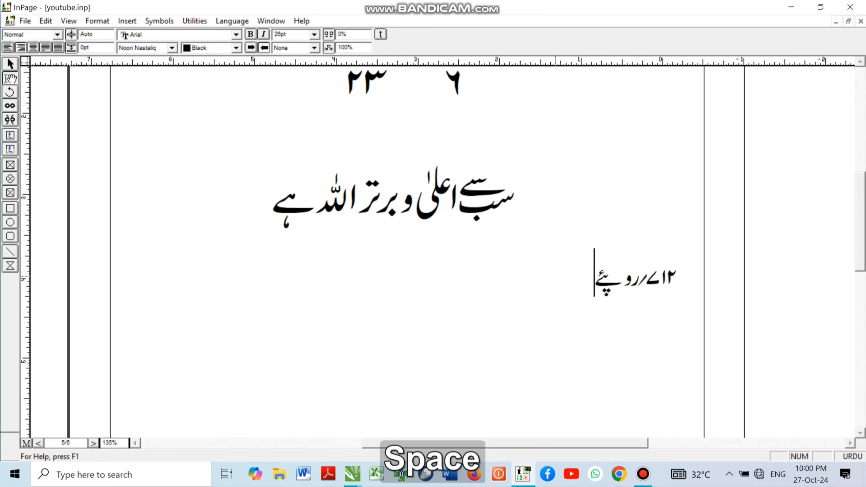
Step: Continue the rupee line with "کا", the digits ۴ and ۳, and "کتنا ہوگا؟" to make it a question
type("کا۳/")
type("۴۳")
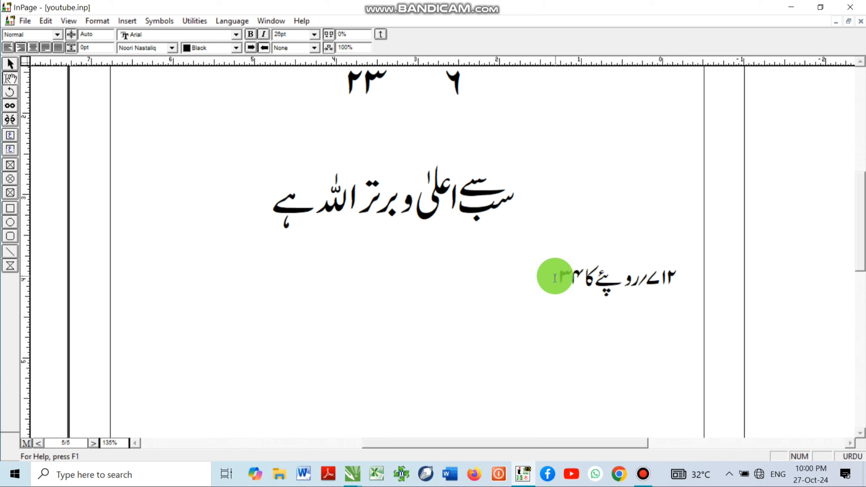
type("کتنا ہو")
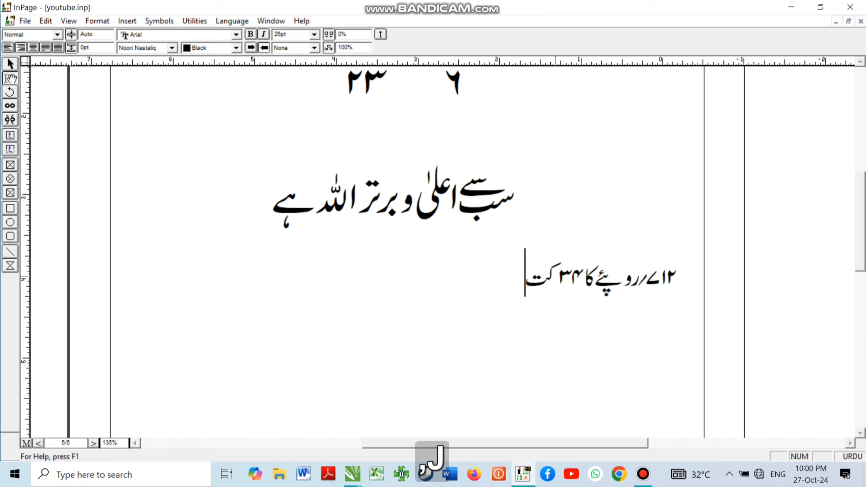
type("گا")
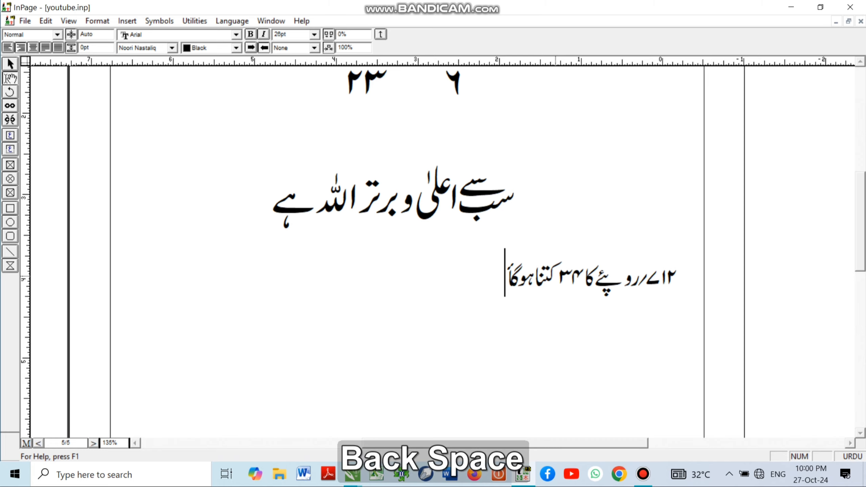
type("؟")
Step: Enlarge the whole rupee question line to 35 pt
right_click(564, 274, "shift")
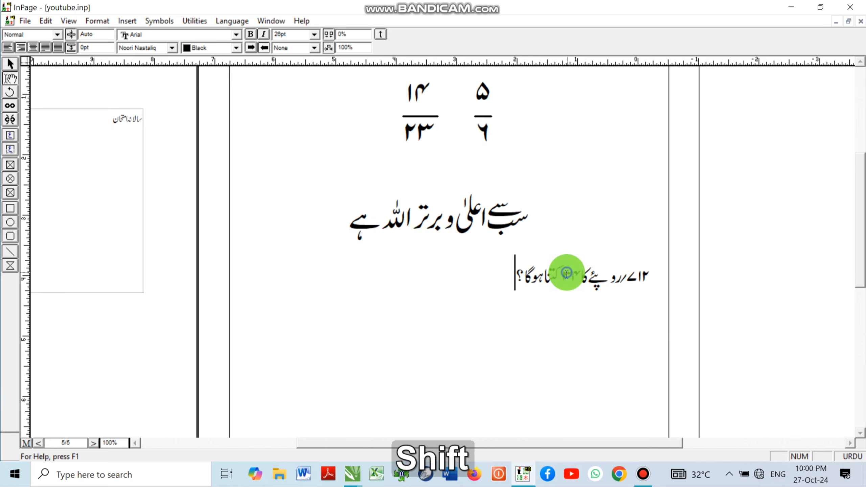
left_click(573, 276)
key("Right")
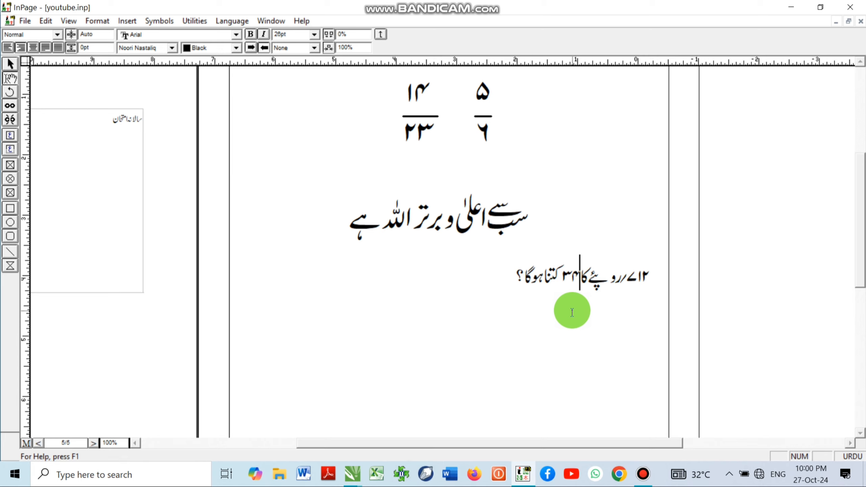
key("shift+Left")
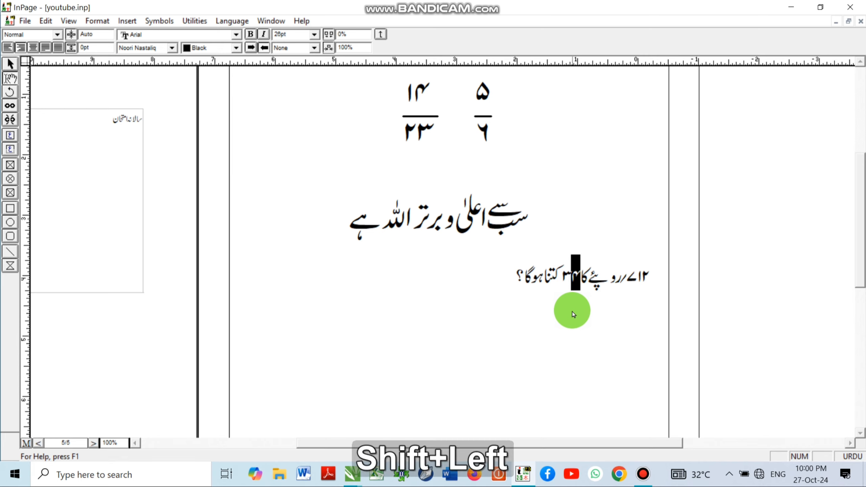
right_click(581, 289, "shift")
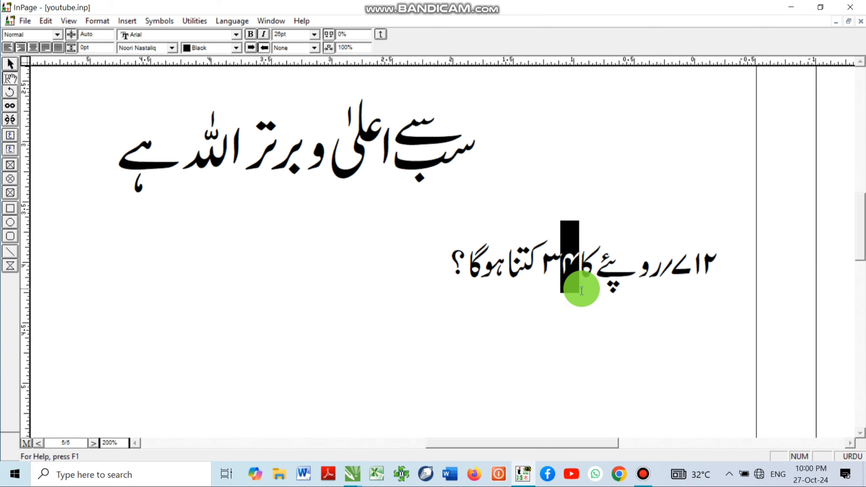
key("End")
key("ctrl+a")
key("ctrl+F10")
key("ctrl+F10")
key("ctrl+F10")
key("ctrl+F10")
key("ctrl+F10")
key("ctrl+F10")
key("ctrl+F10")
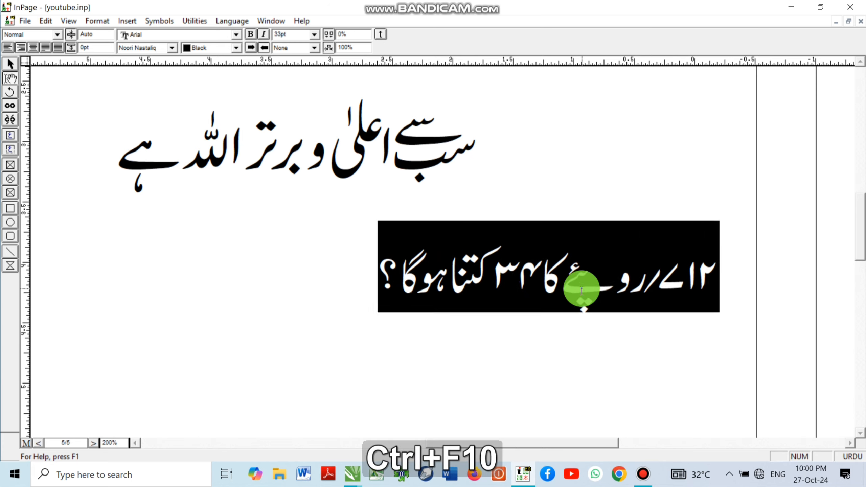
Step: Apply the Overline text style to the digit ۴ after "کا" in the question
key("Right")
key("Right")
key("Right")
key("Right")
key("Right")
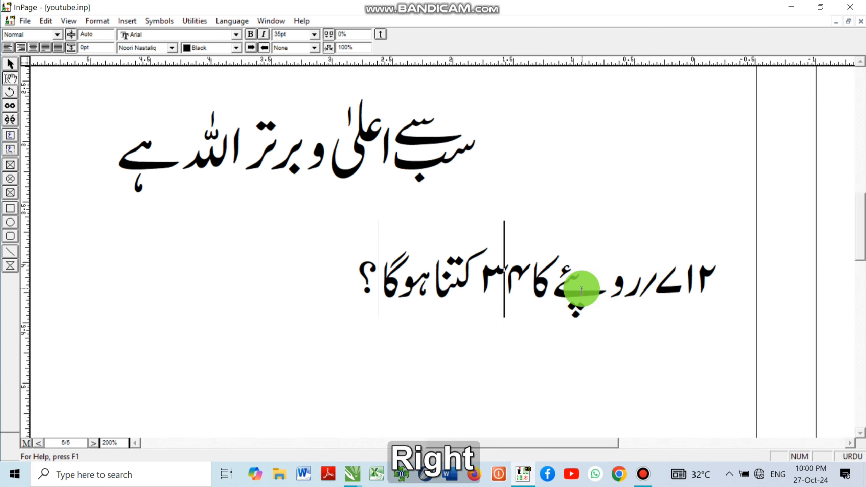
key("shift+Left")
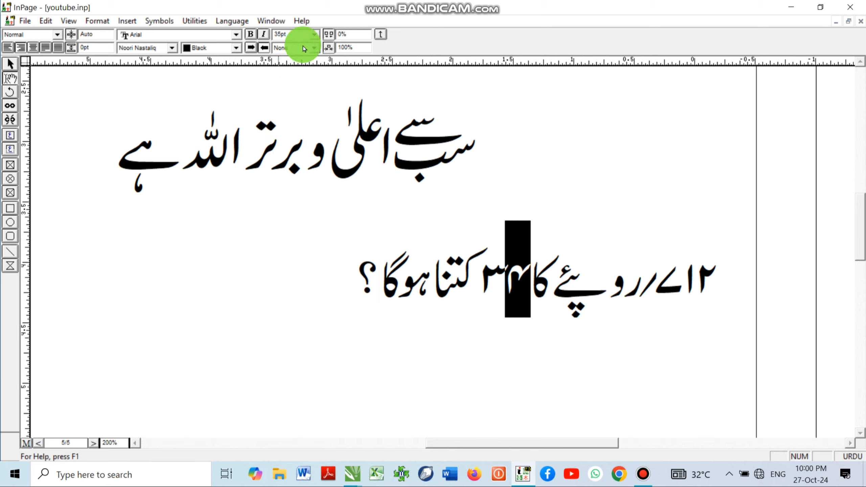
left_click(306, 50)
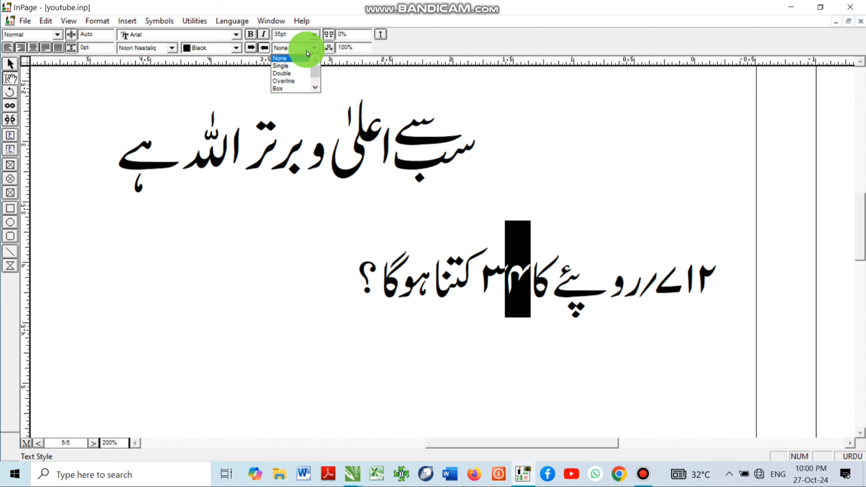
left_click(282, 74)
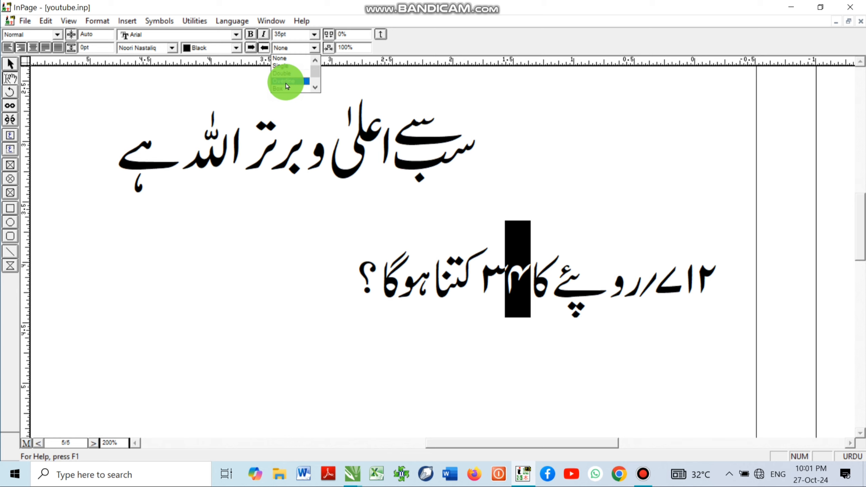
left_click(286, 83)
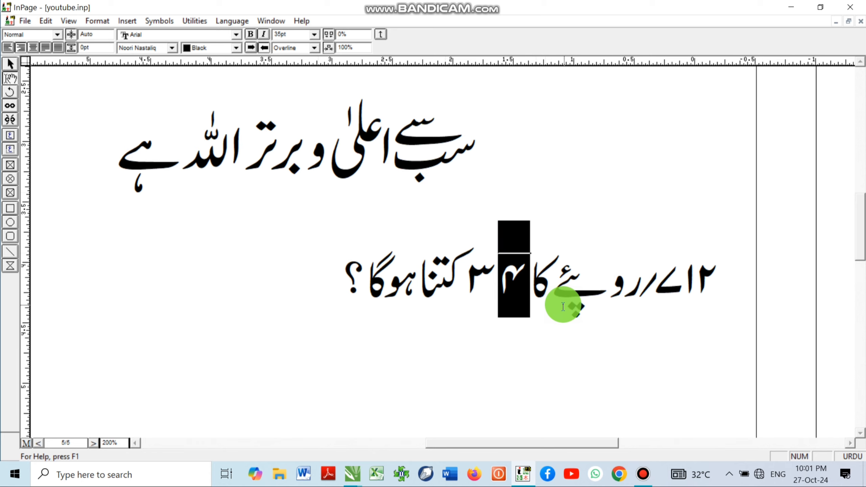
Step: Lower the baseline of the overlined ۴ so it sits as the denominator of the fraction
key("ctrl")
key("ctrl+F8")
key("ctrl+F8")
key("ctrl+F8")
key("ctrl+F8")
key("ctrl+F8")
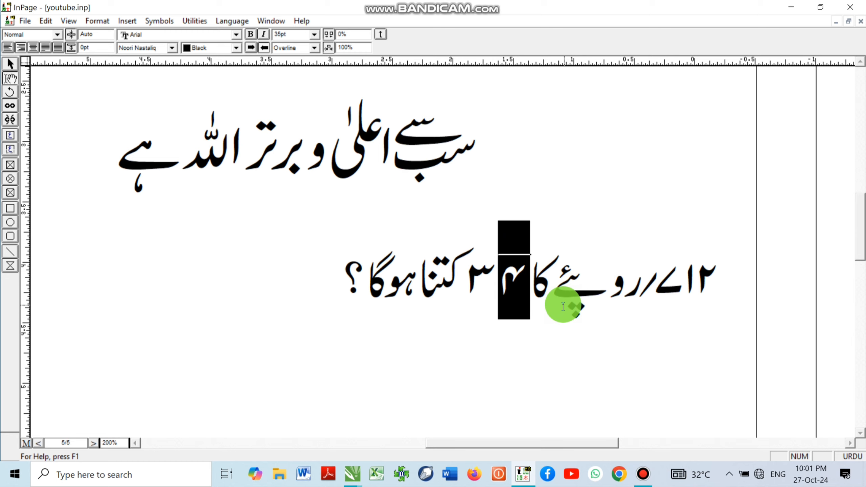
key("ctrl+F8")
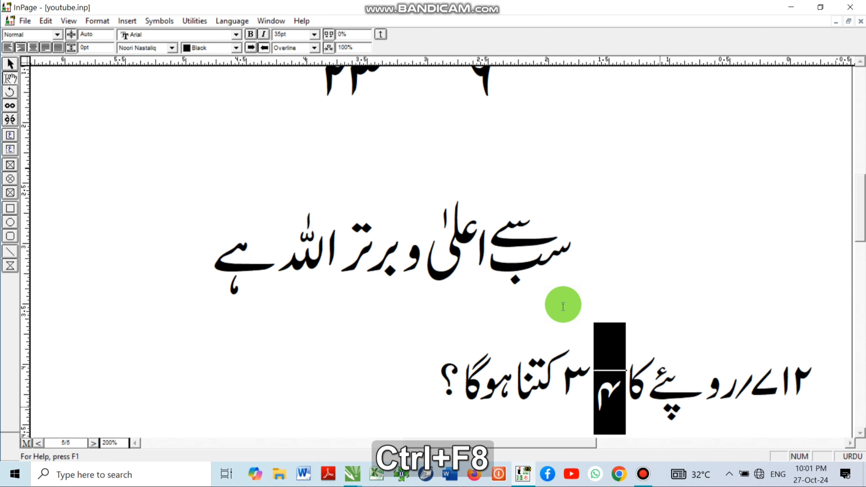
key("ctrl+F8")
key("ctrl+F8")
key("ctrl+F8")
key("ctrl+F8")
key("ctrl+F8")
key("ctrl+F8")
key("ctrl+F8")
key("ctrl+F8")
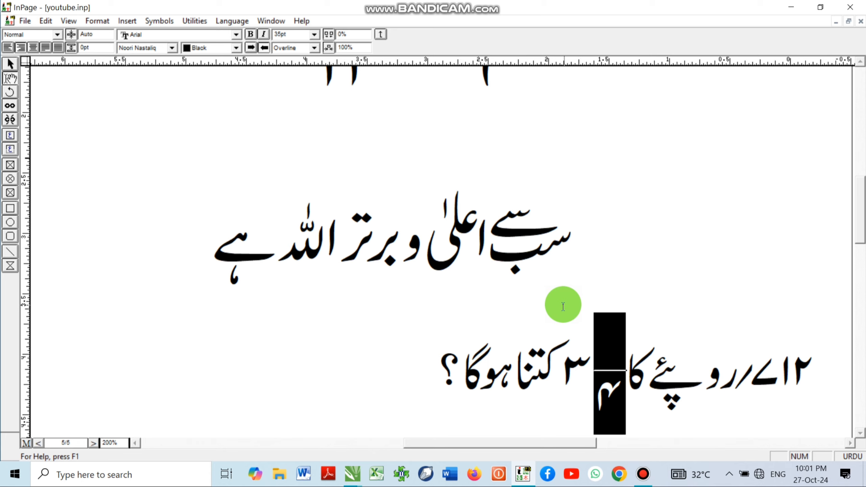
Step: Raise the baseline of the digit ۳ beside the denominator to the height of a numerator
key("Left")
key("Left")
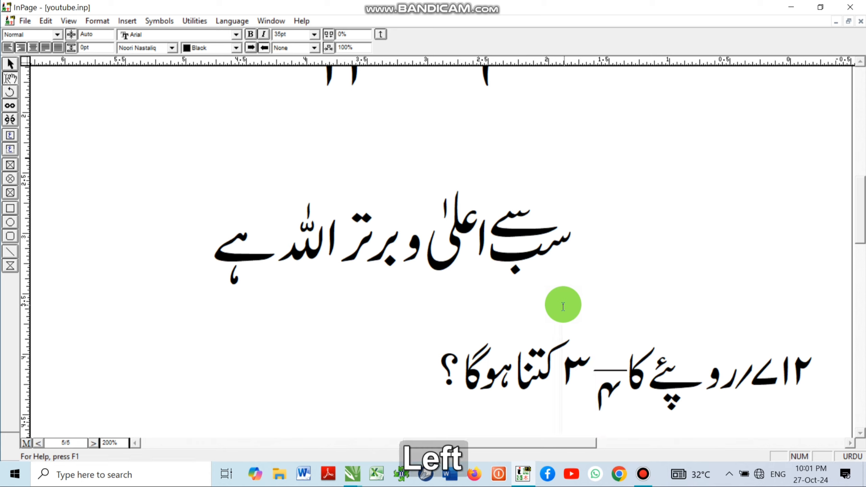
key("Right")
key("shift")
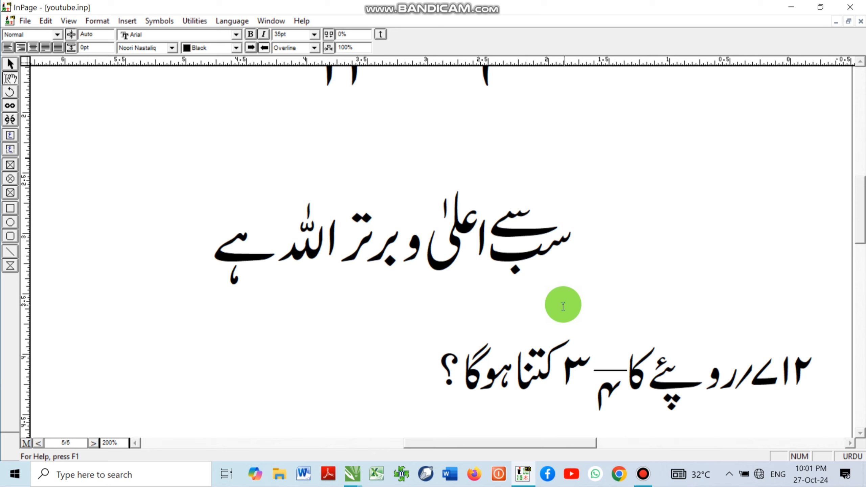
key("shift+Left")
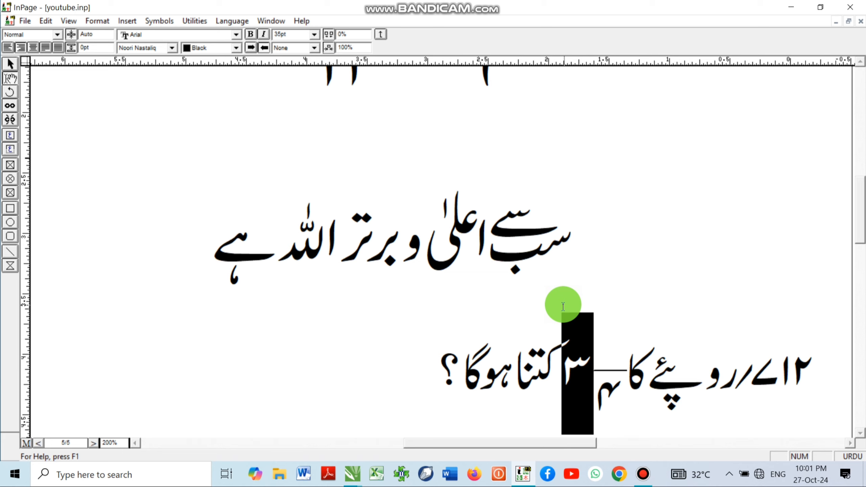
key("ctrl")
key("ctrl+F7")
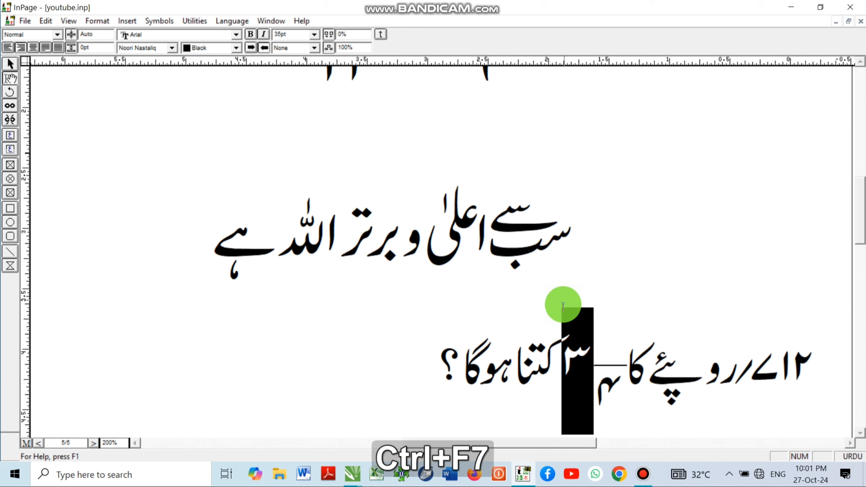
key("ctrl+F7")
key("ctrl+F7")
key("ctrl+F7")
key("ctrl+F7")
key("ctrl+F7")
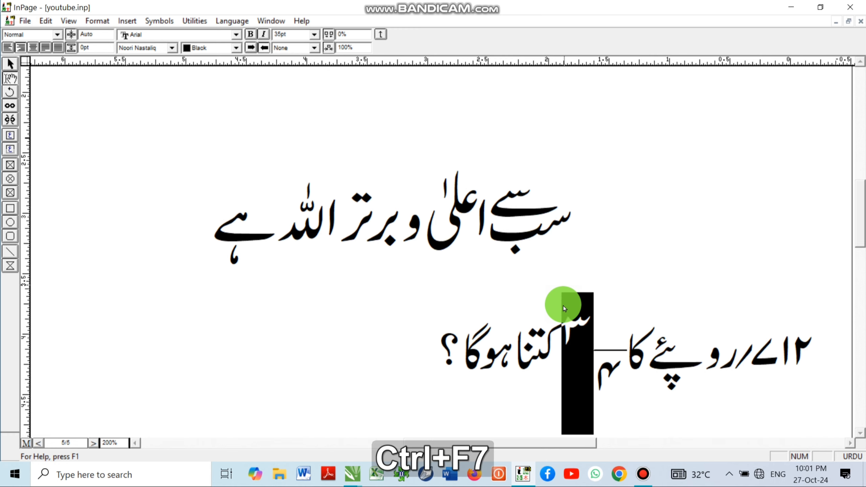
key("ctrl+F7")
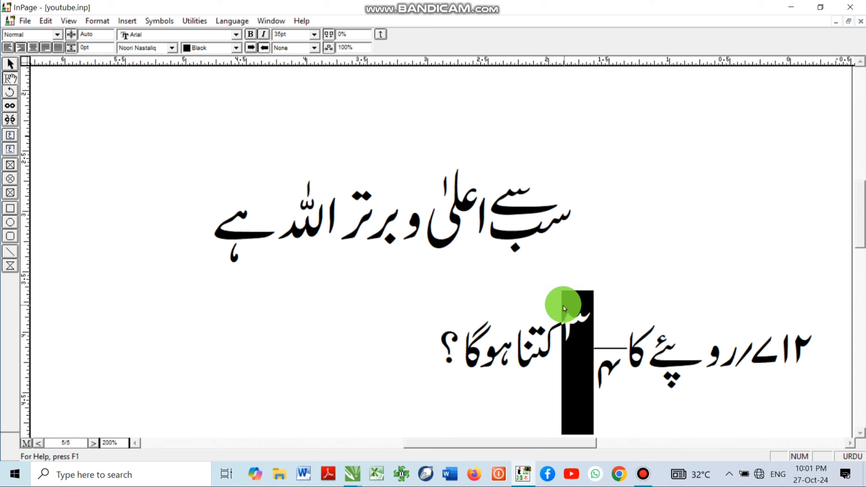
Step: Tighten the character spacing of the raised ۳ to -54% so it stands above the overlined ۴
key("ctrl")
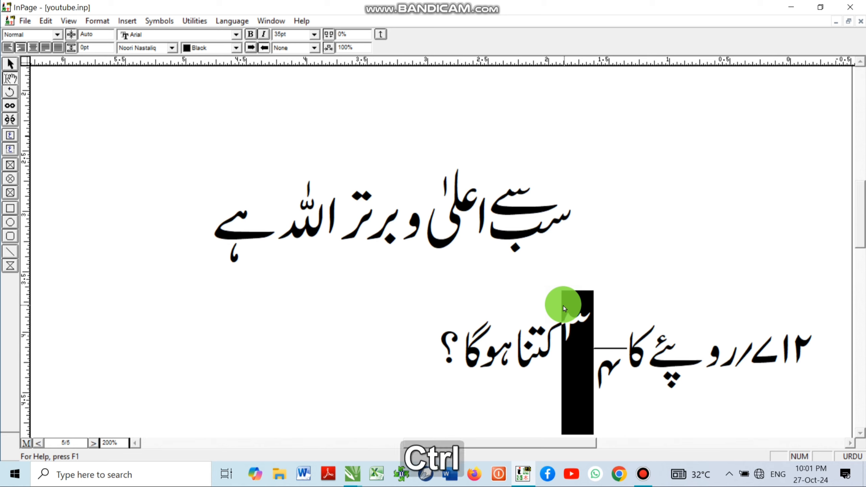
key("ctrl+F6")
key("ctrl+F6")
key("ctrl+F6")
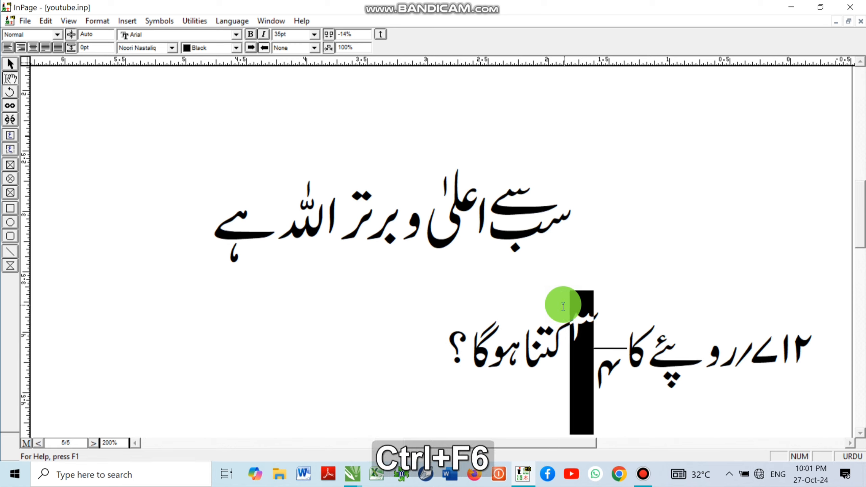
key("ctrl+F6")
key("ctrl+F6")
key("ctrl+F6")
key("ctrl+F6")
key("ctrl+F6")
key("ctrl+F6")
key("ctrl+F6")
key("ctrl+F6")
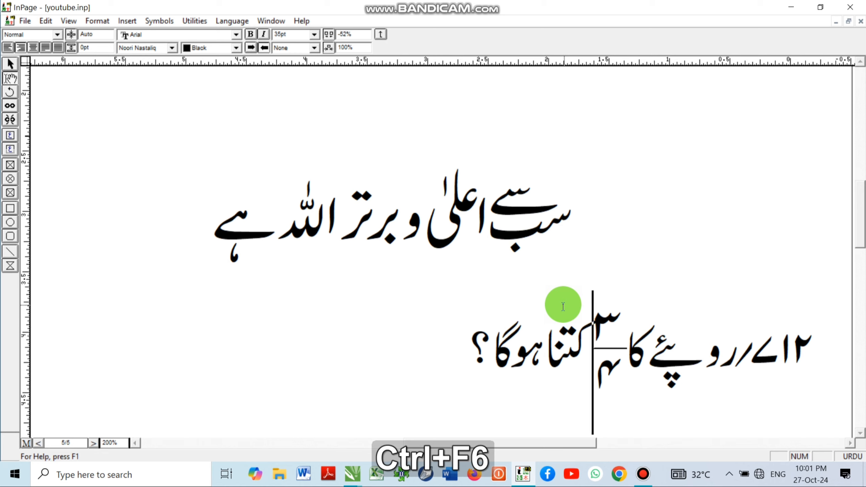
key("ctrl+F6")
key("Left")
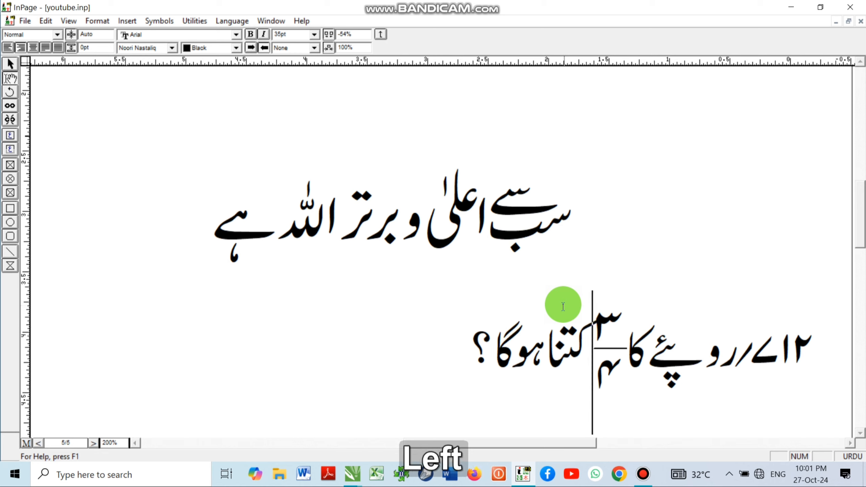
Step: Widen the character spacing at the start of "کتنا" to 14% to separate it from the fraction
key("shift+Left")
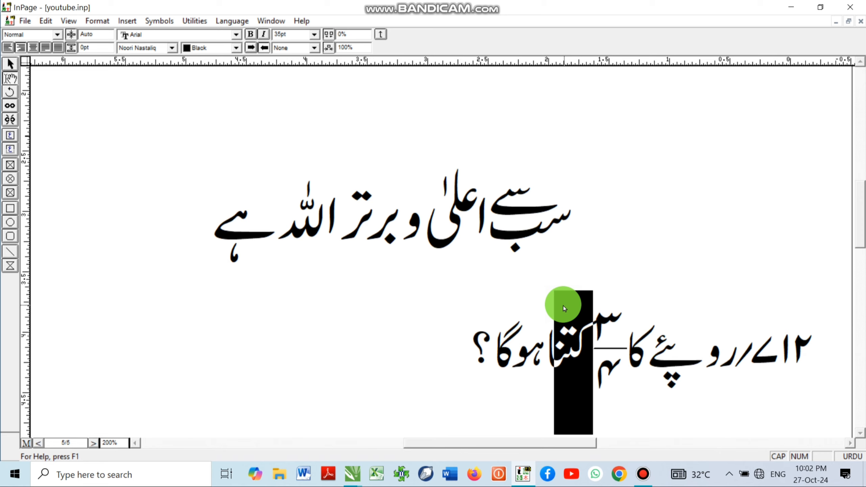
key("ctrl+F5")
key("ctrl+F5")
key("ctrl+F5")
key("ctrl+F5")
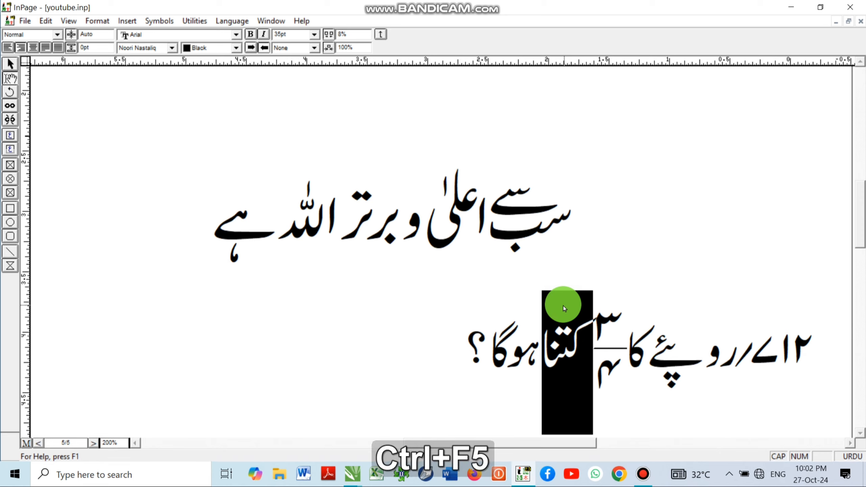
key("ctrl+F5")
key("ctrl+F5")
key("ctrl+F5")
key("ctrl+F5")
key("ctrl+F5")
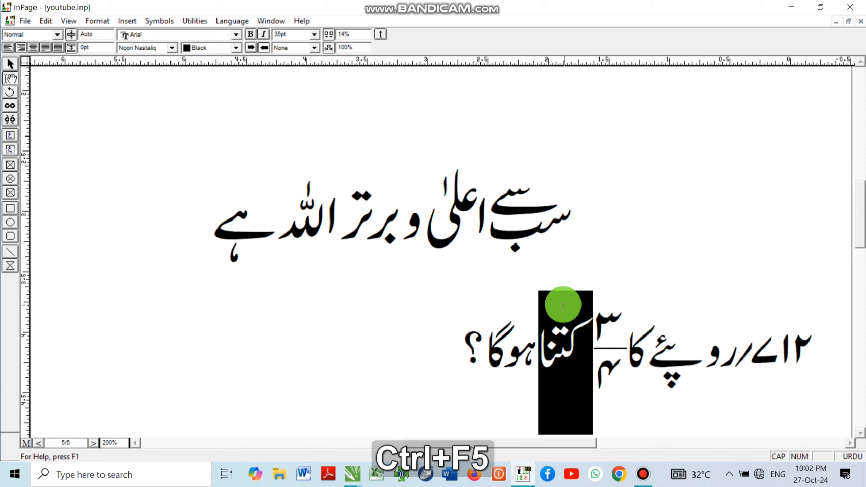
key("Right")
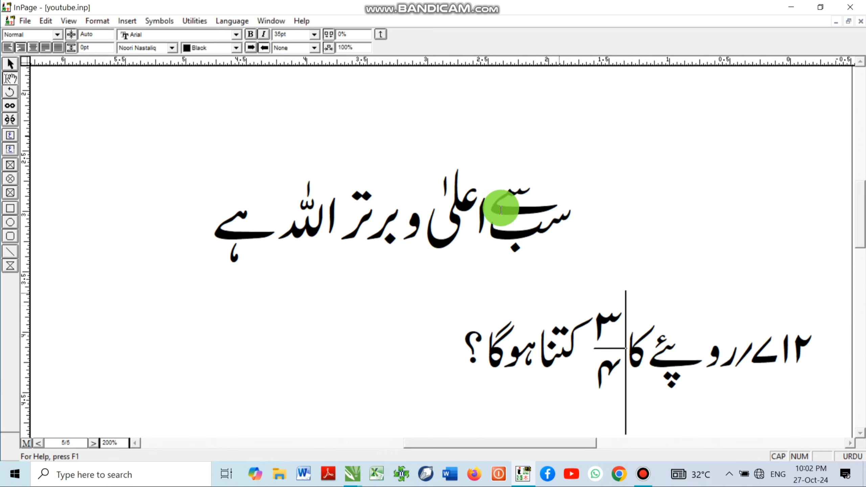
Step: Start a new empty line below the rupee question
right_click(608, 290)
right_click(482, 231)
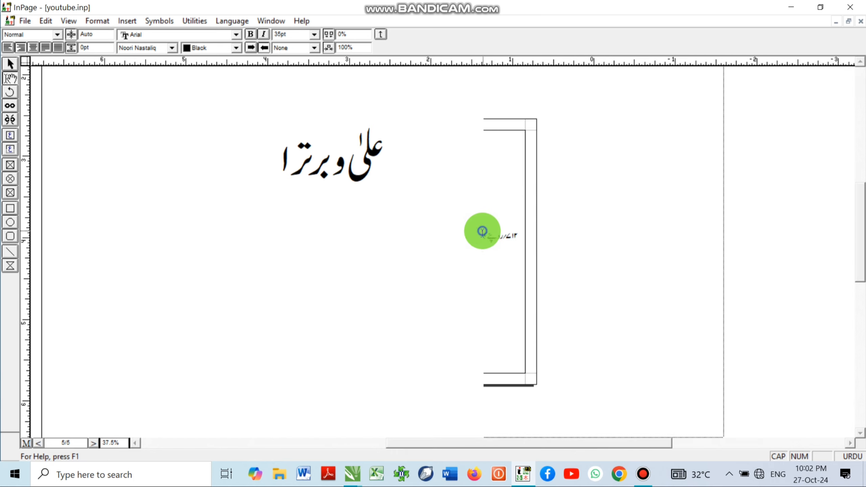
left_click(330, 258)
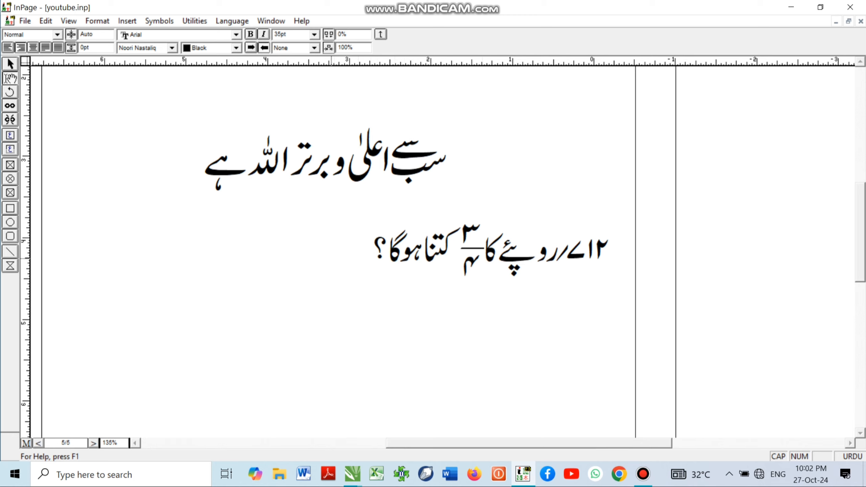
key("Return")
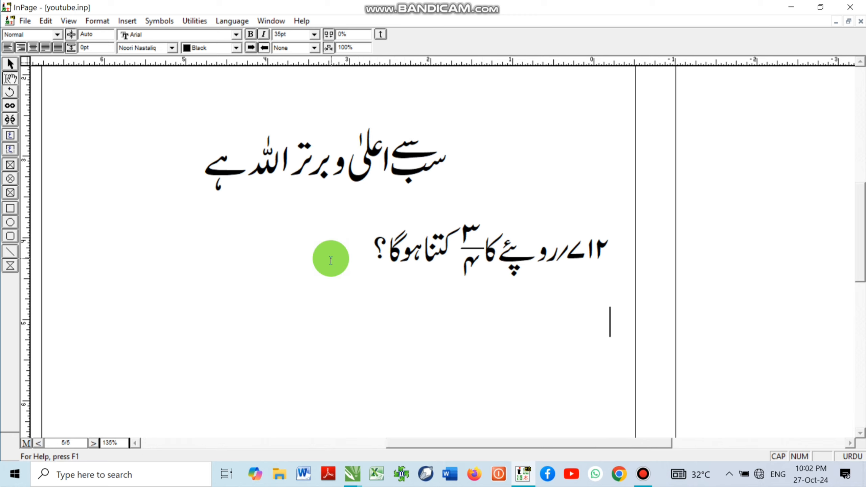
scroll(359, 383, "up", 6)
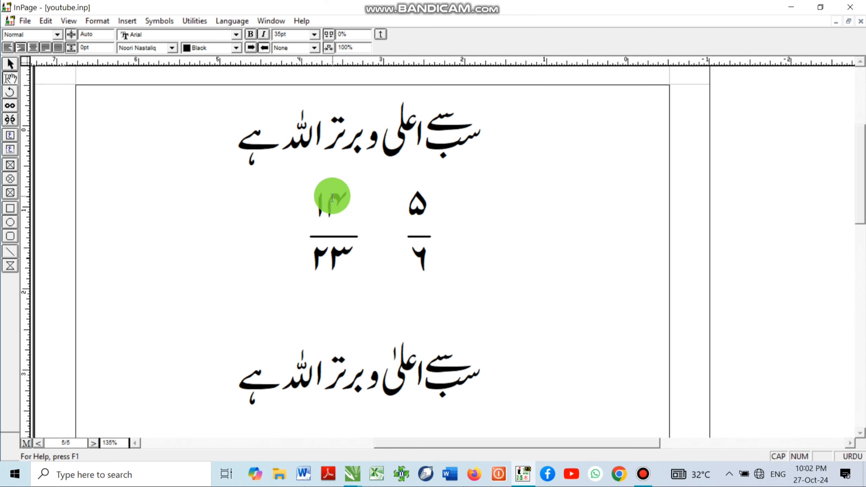
scroll(375, 277, "down", 4)
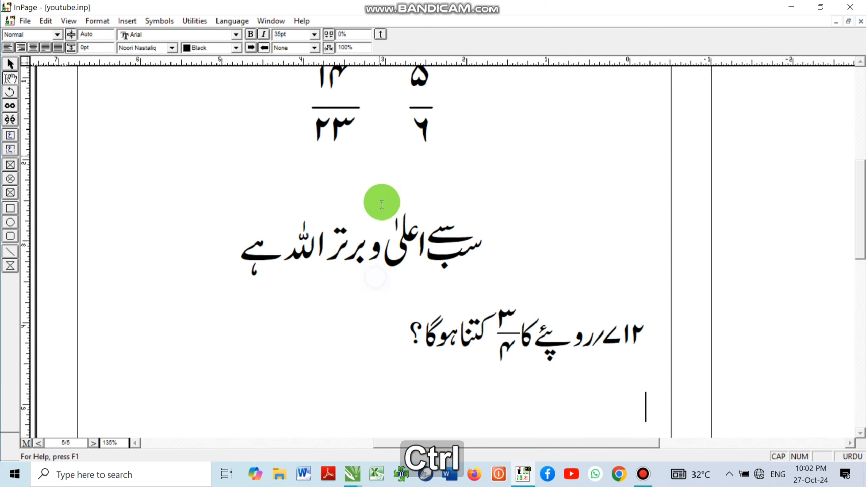
Step: Enter the digit pairs ۲۳ and ۱۴ next to each other on the new line below the rupee question
scroll(382, 204, "down", 3)
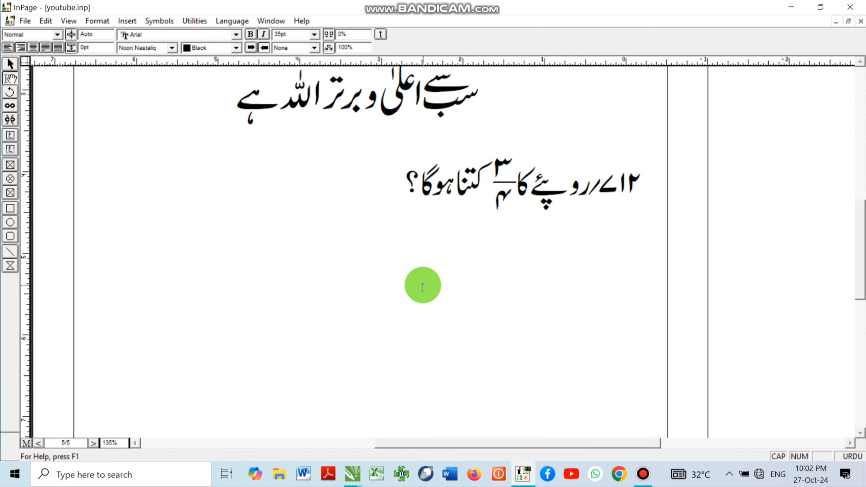
type("ے")
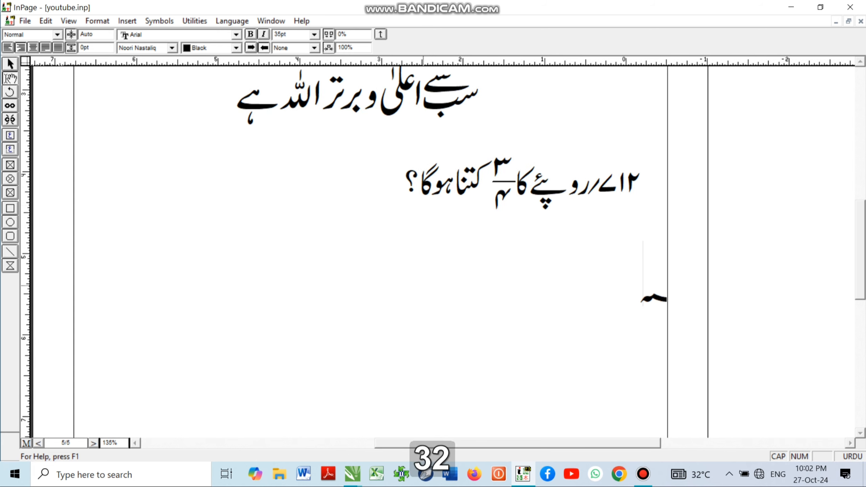
key("Caps_Lock")
key("shift+Home")
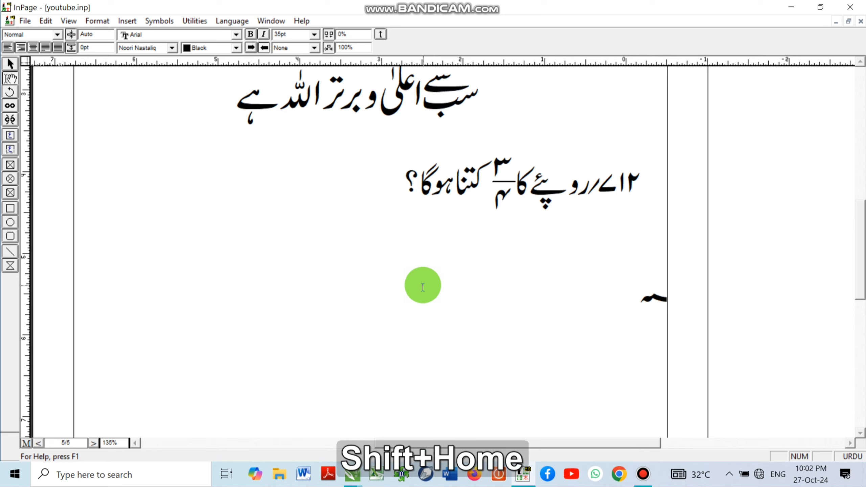
key("Delete")
type("32")
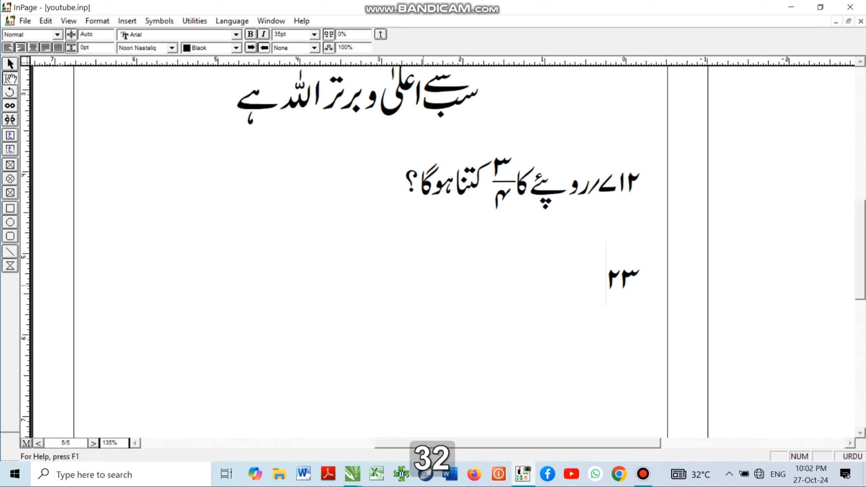
type("41")
Step: Apply the Overline style to the ۲۳ pair only, as the denominator with its fraction bar
key("Right")
key("Right")
key("shift+Right")
key("shift+Right")
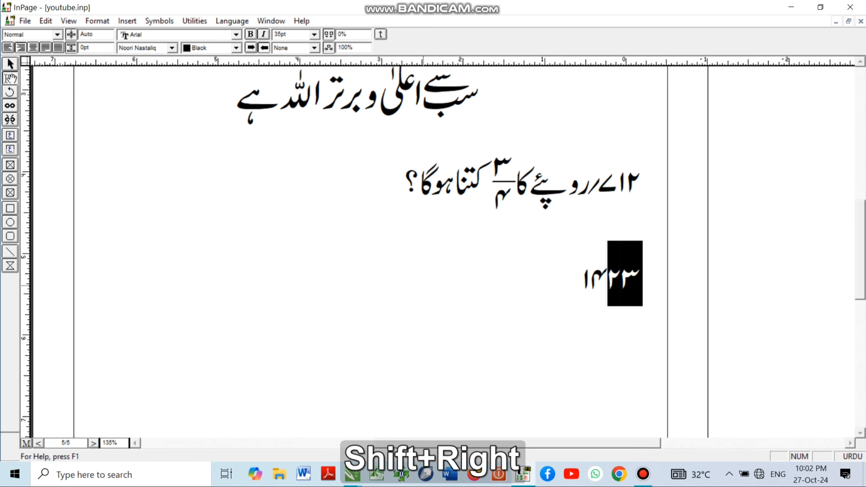
key("shift+Right")
key("shift+Left")
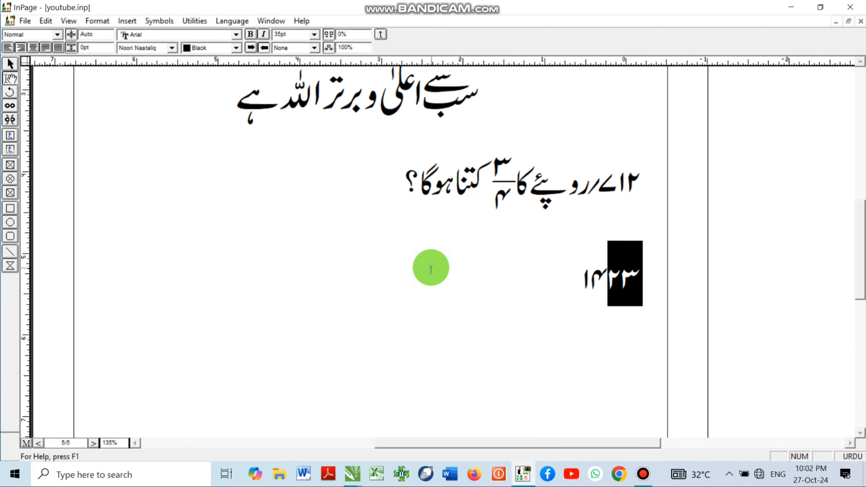
left_click(305, 48)
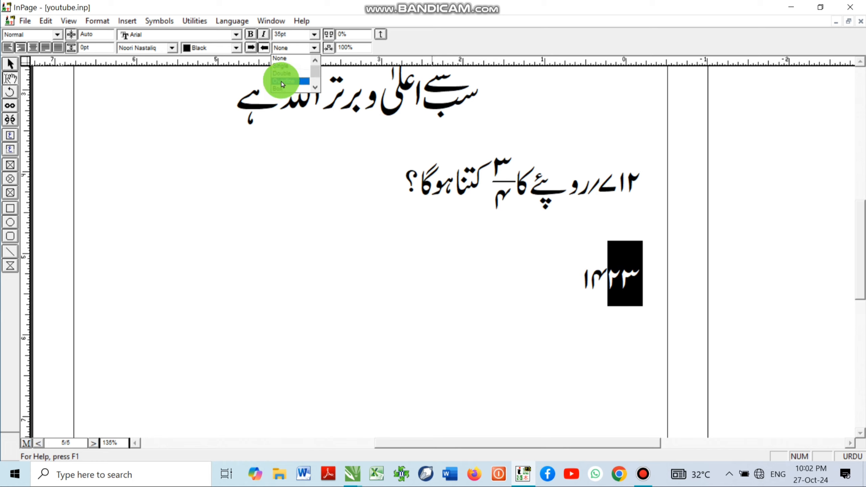
left_click(292, 82)
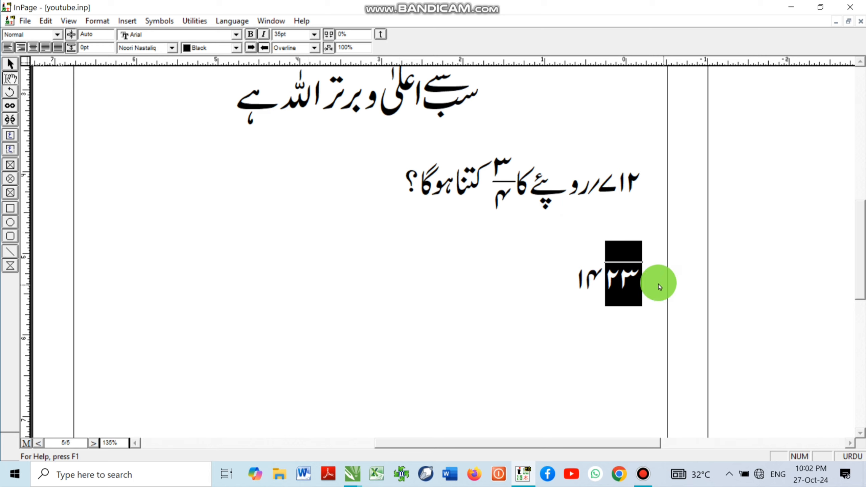
Step: Lower the baseline of the overlined ۲۳ until its bar sits level with the middle of the neighbouring digits
left_click(602, 274)
key("shift+Right")
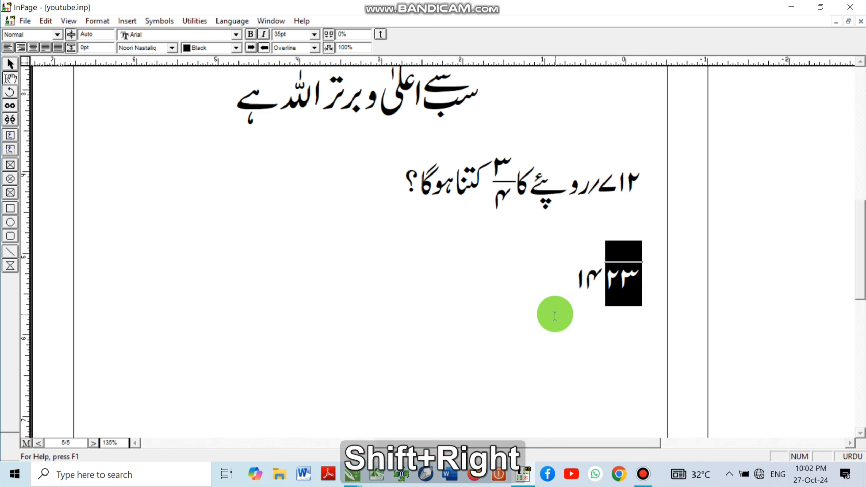
key("shift+Left")
key("ctrl")
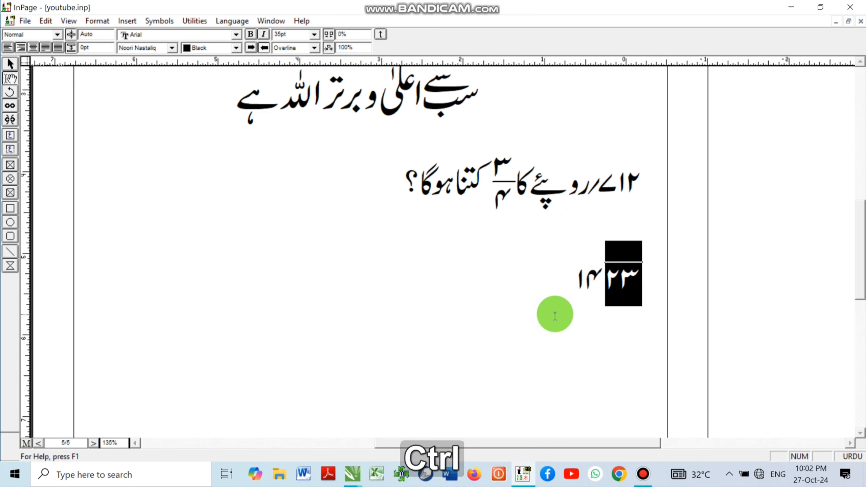
key("ctrl+F8")
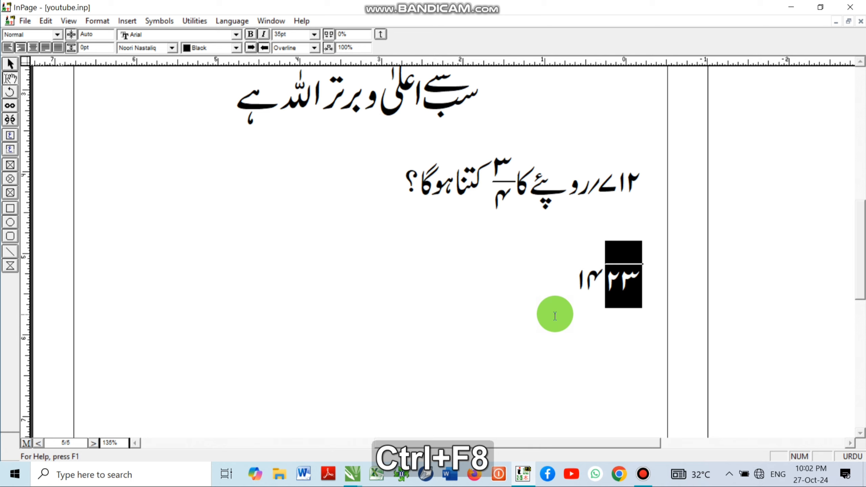
key("ctrl+F8")
key("ctrl+F8")
key("ctrl+F8")
key("ctrl+F8")
key("ctrl+F8")
key("ctrl+F8")
key("ctrl+F8")
key("ctrl+F8")
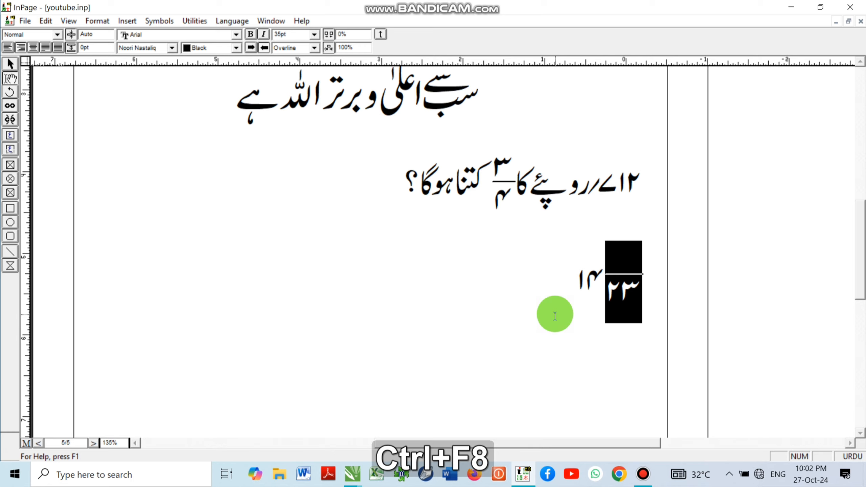
key("Left")
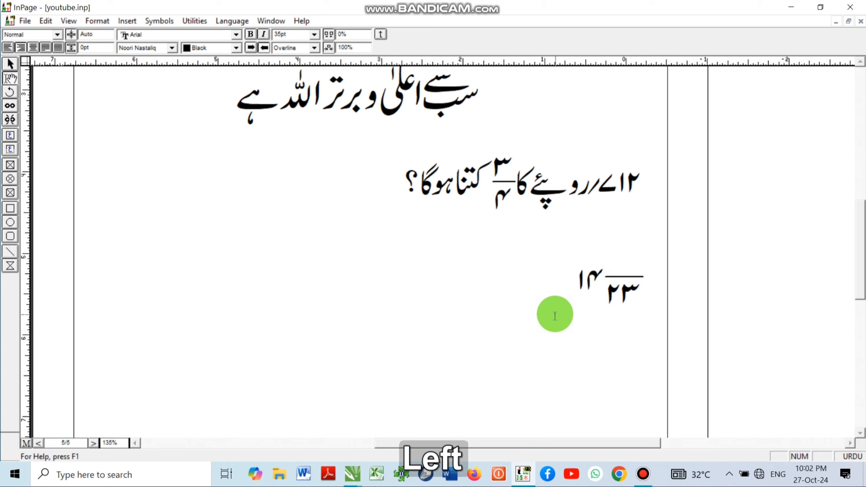
Step: Raise the baseline of the ۱۴ pair to numerator height, clear above the level of the fraction bar
left_click_drag(593, 278, 579, 270)
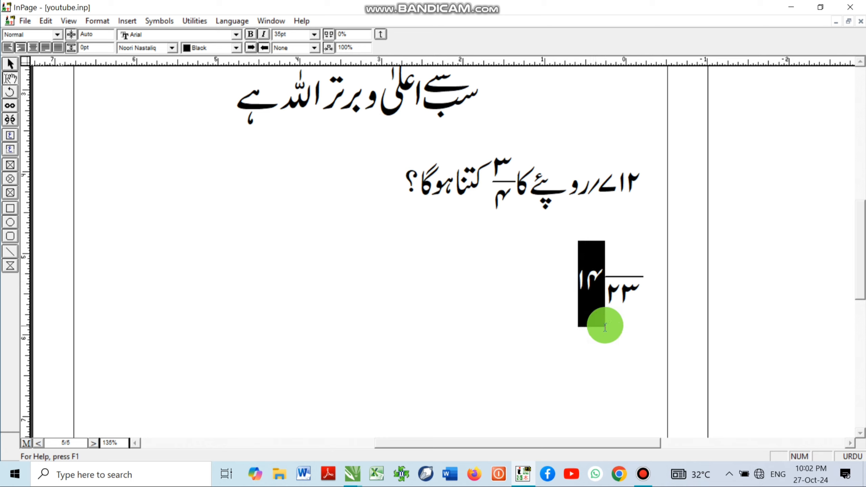
key("ctrl+F7")
key("ctrl+F7")
key("ctrl+F7")
key("ctrl+F7")
key("ctrl+F7")
key("ctrl+F7")
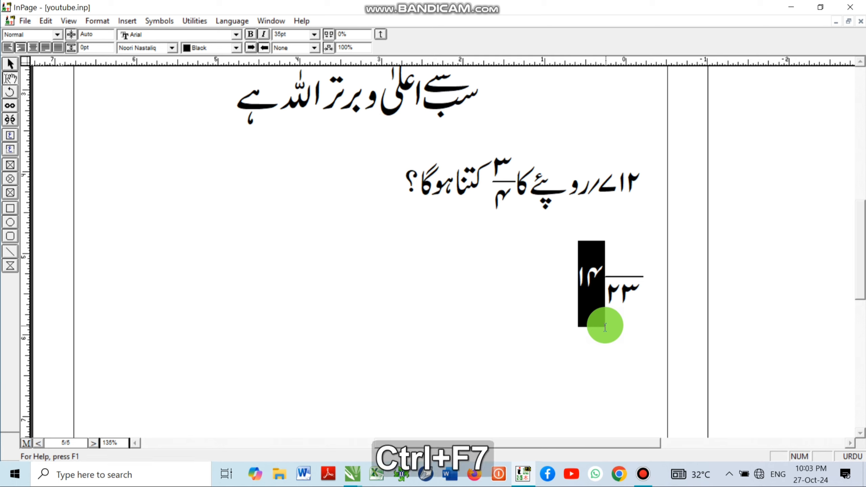
key("ctrl+F7")
key("ctrl+F7")
key("ctrl+F7")
key("ctrl+F7")
key("ctrl+F7")
key("ctrl+F7")
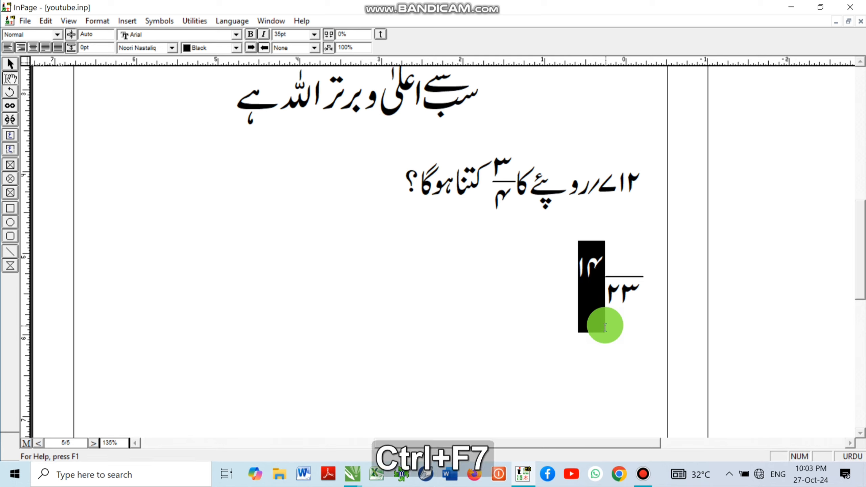
key("ctrl+F7")
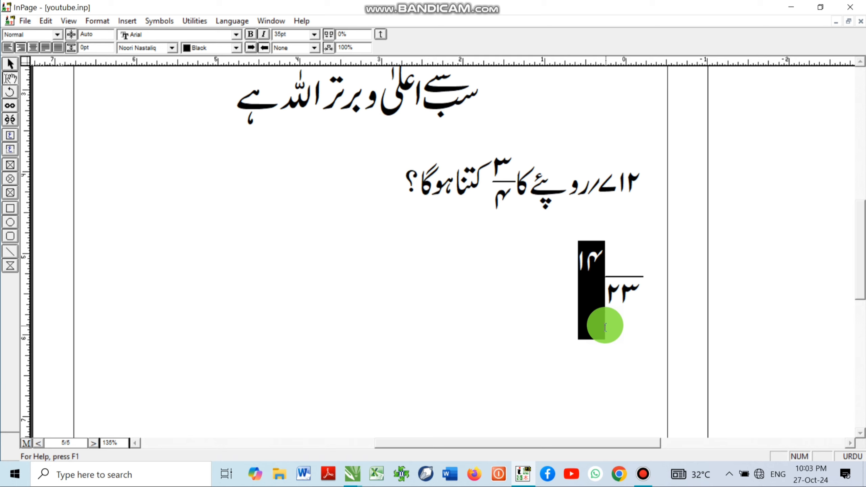
Step: Tighten the character spacing of the raised ۴ to -81% so that ۱۴ stands centred above the overlined ۲۳
key("Right")
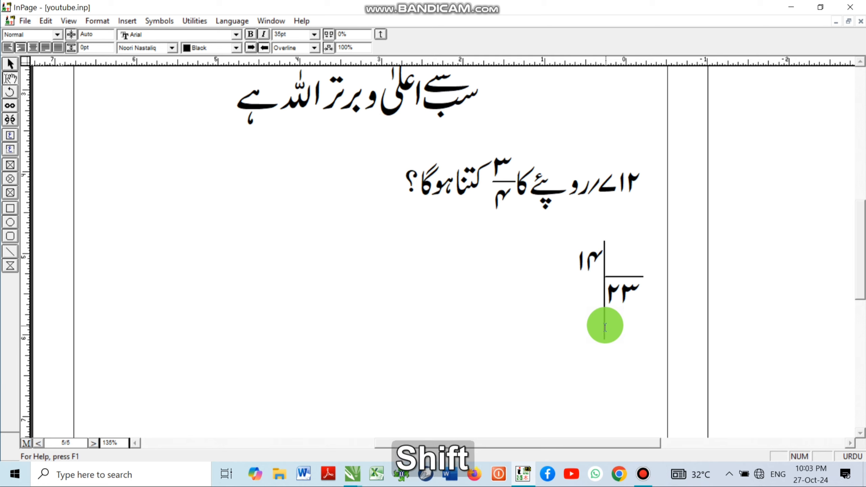
key("shift+Left")
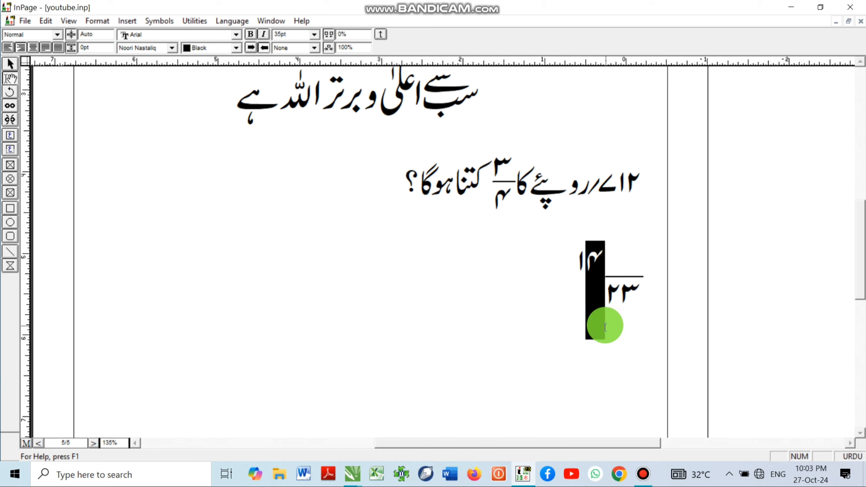
key("ctrl")
key("ctrl+F6")
key("ctrl+F6")
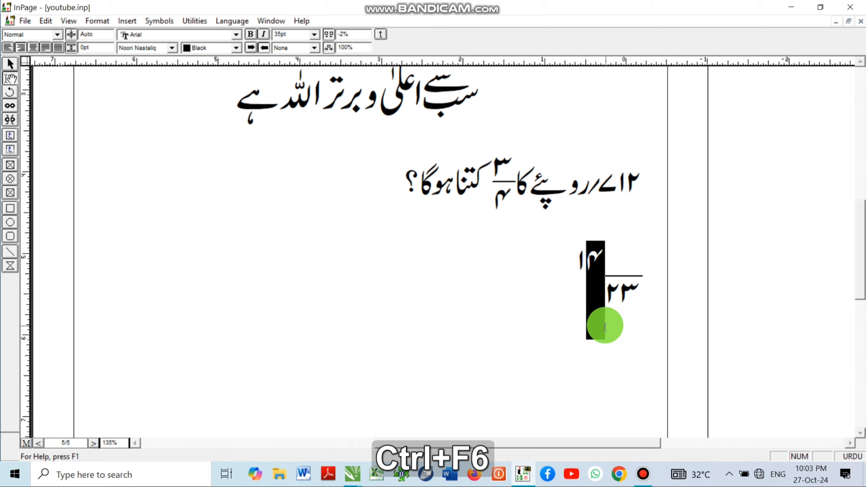
key("ctrl+F6")
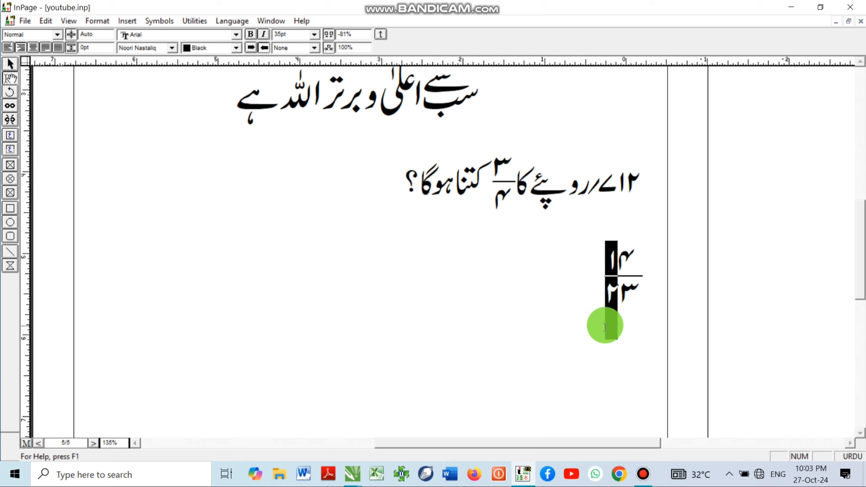
key("Left")
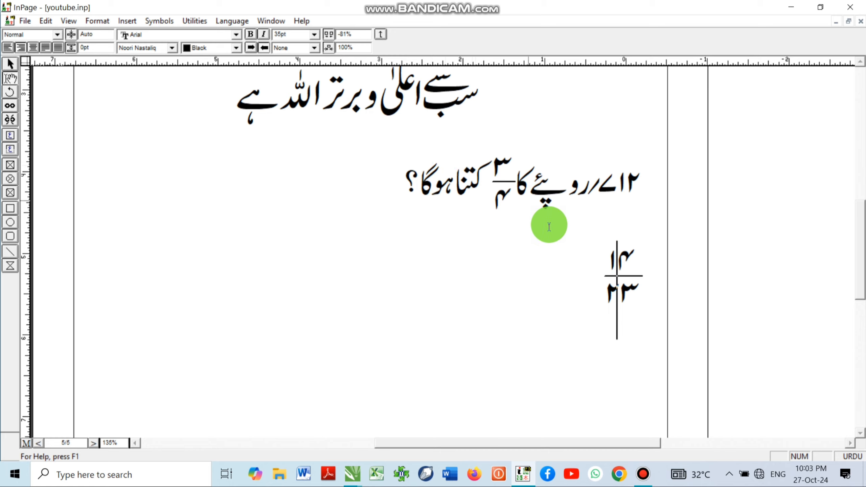
right_click(603, 274)
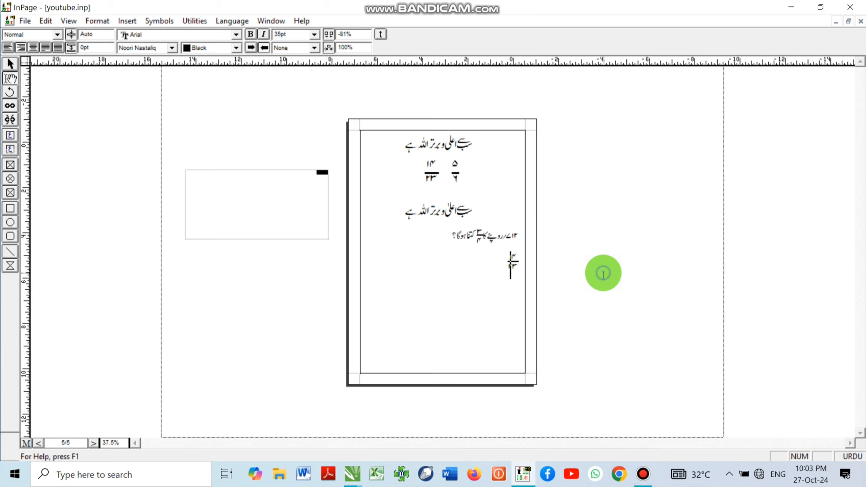
right_click(530, 202)
left_click_drag(411, 303, 553, 184)
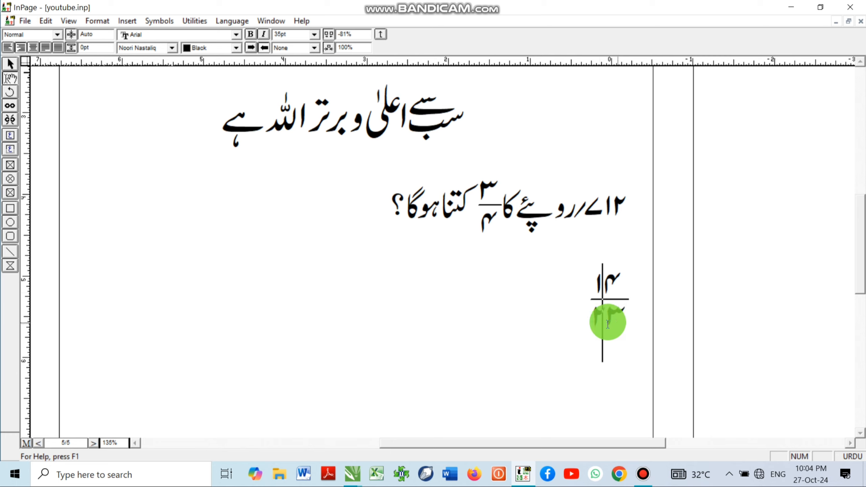
left_click(517, 299)
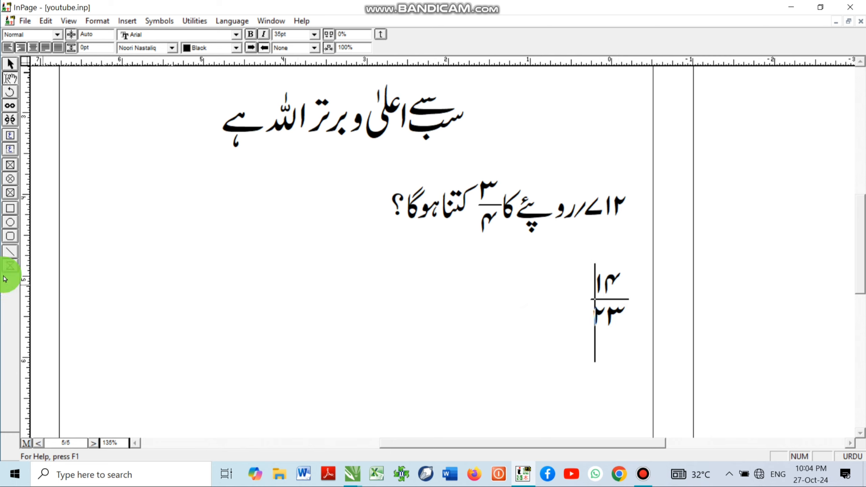
Step: Try drawing a separate horizontal line in the empty space beside the ۱۴/۲۳ fraction
left_click(11, 253)
left_click_drag(370, 305, 491, 305)
left_click(9, 79)
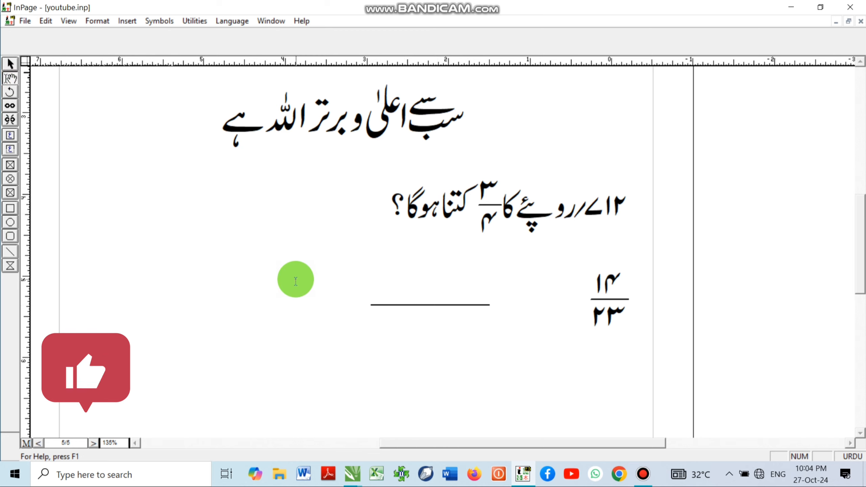
left_click(296, 282)
left_click(617, 291)
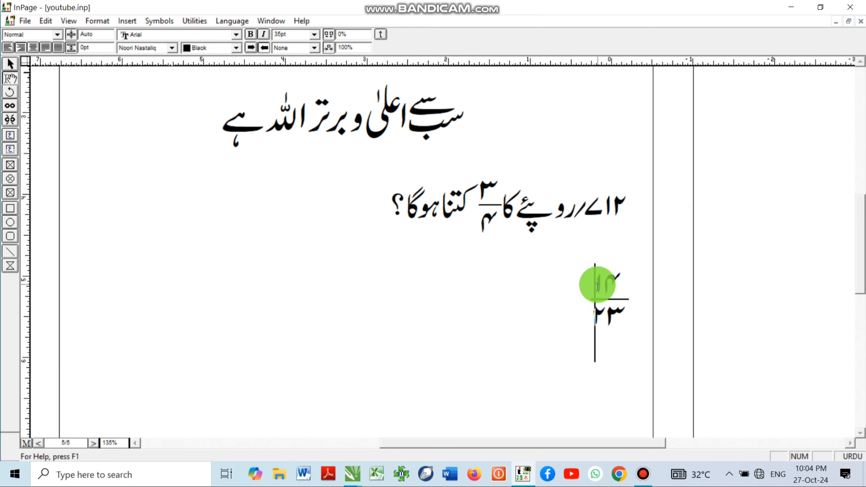